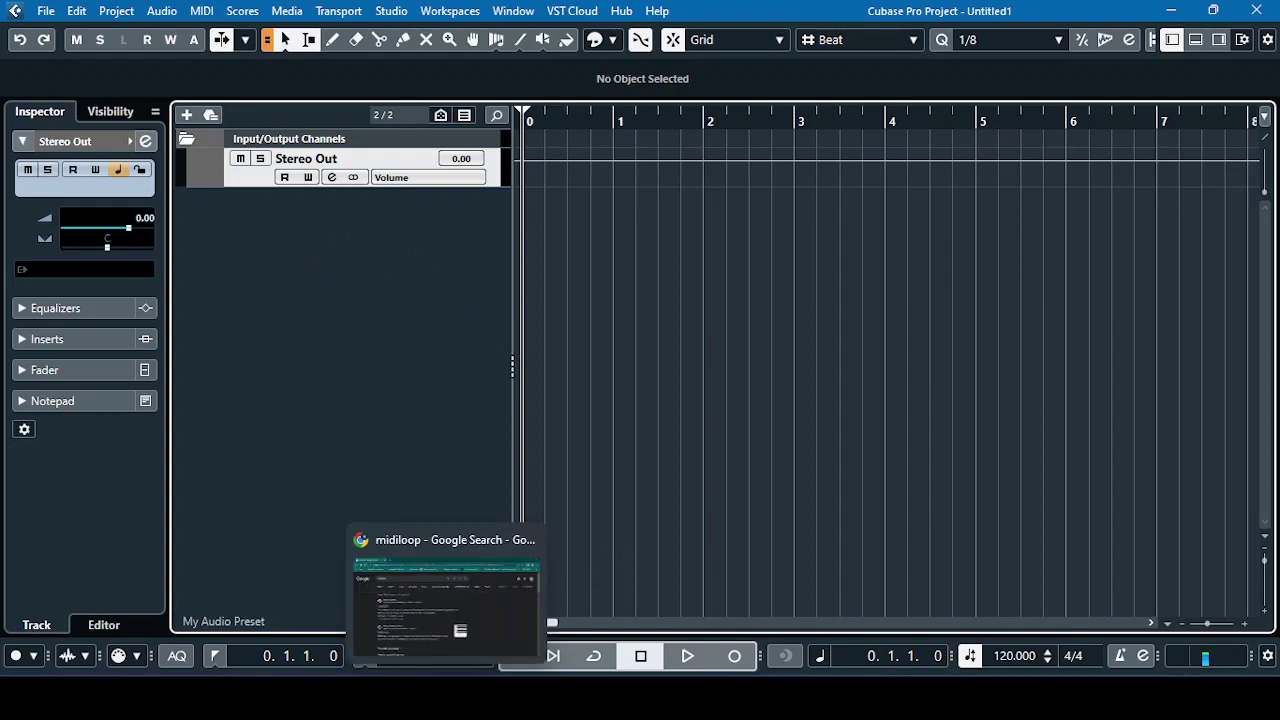
# Open the loopMIDI page on tobias-erichsen.de from the midiloop Google results in Chrome.
pyautogui.click(448, 600)
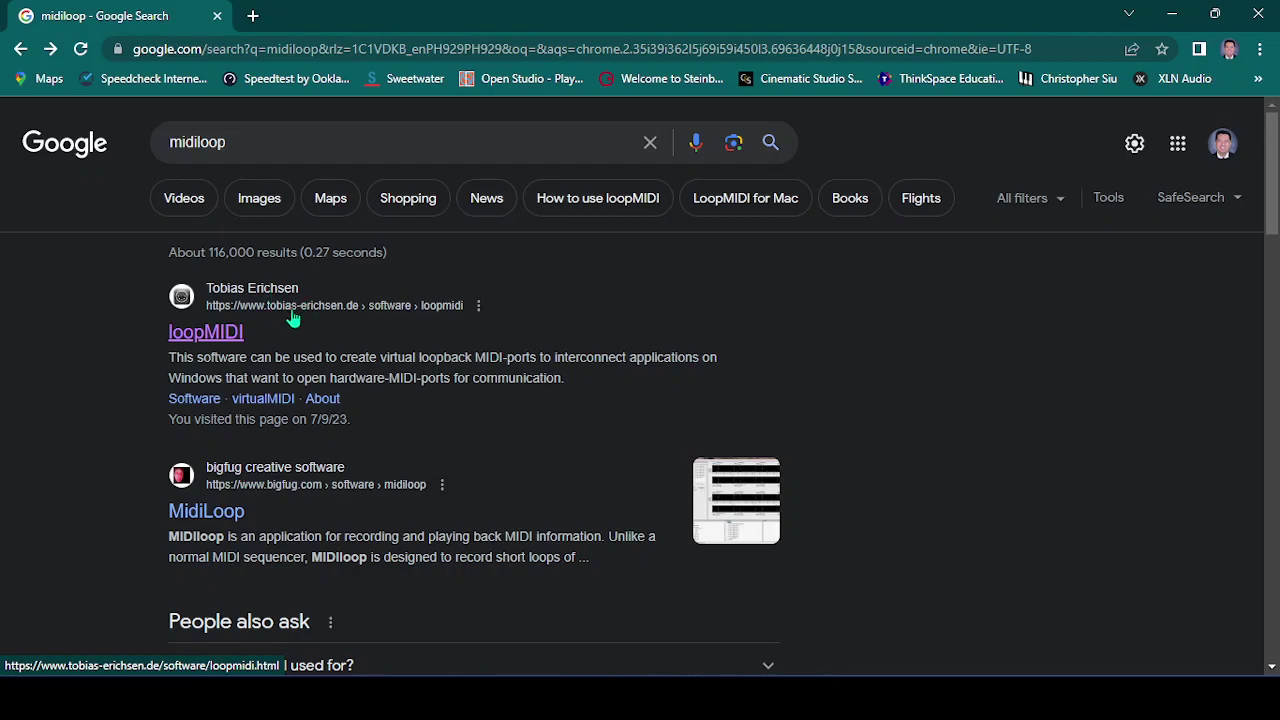
pyautogui.click(227, 342)
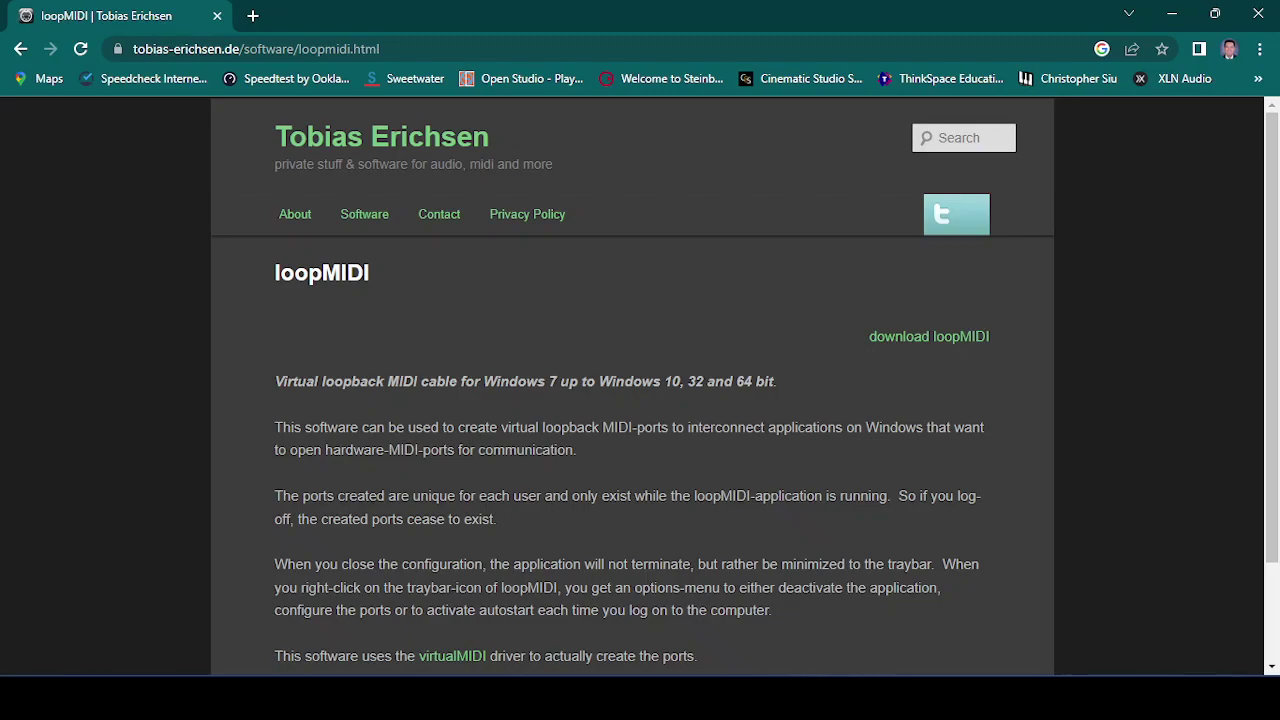
pyautogui.moveTo(900, 700)
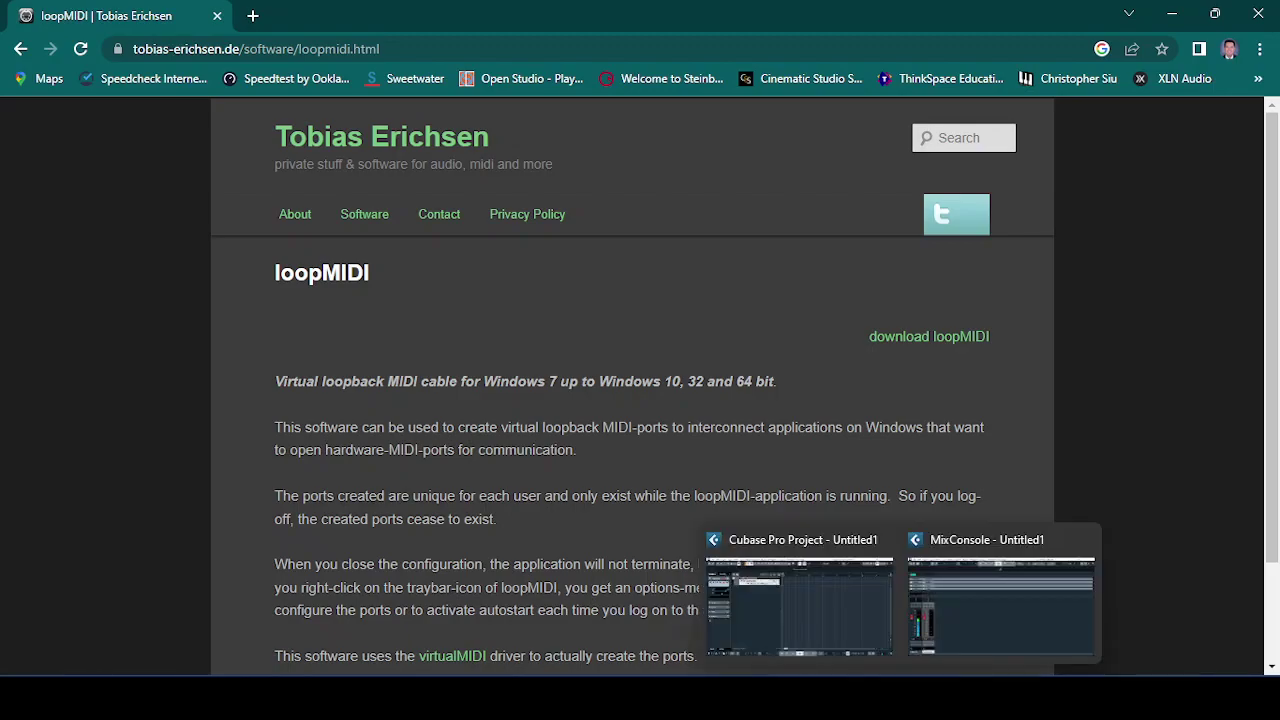
# Check that loopMIDI lists the loopMIDI Port cable, then return to the Cubase project Untitled1.
pyautogui.click(863, 626)
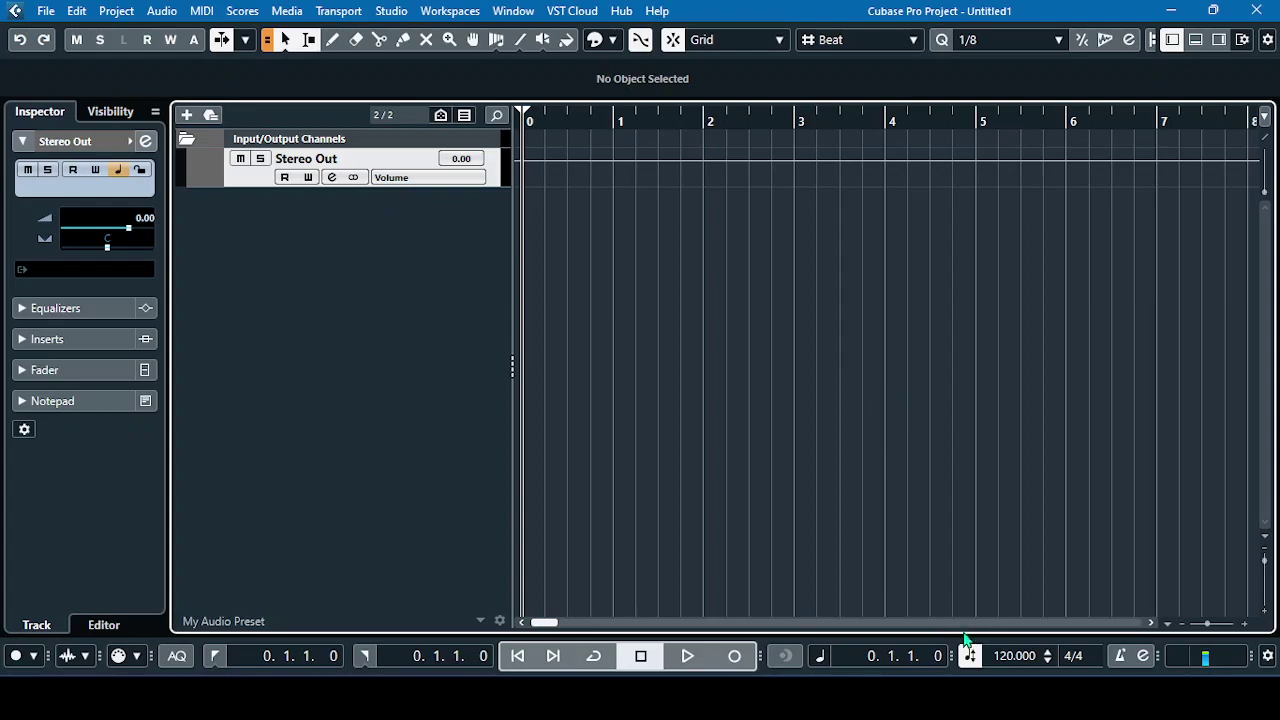
pyautogui.click(938, 700)
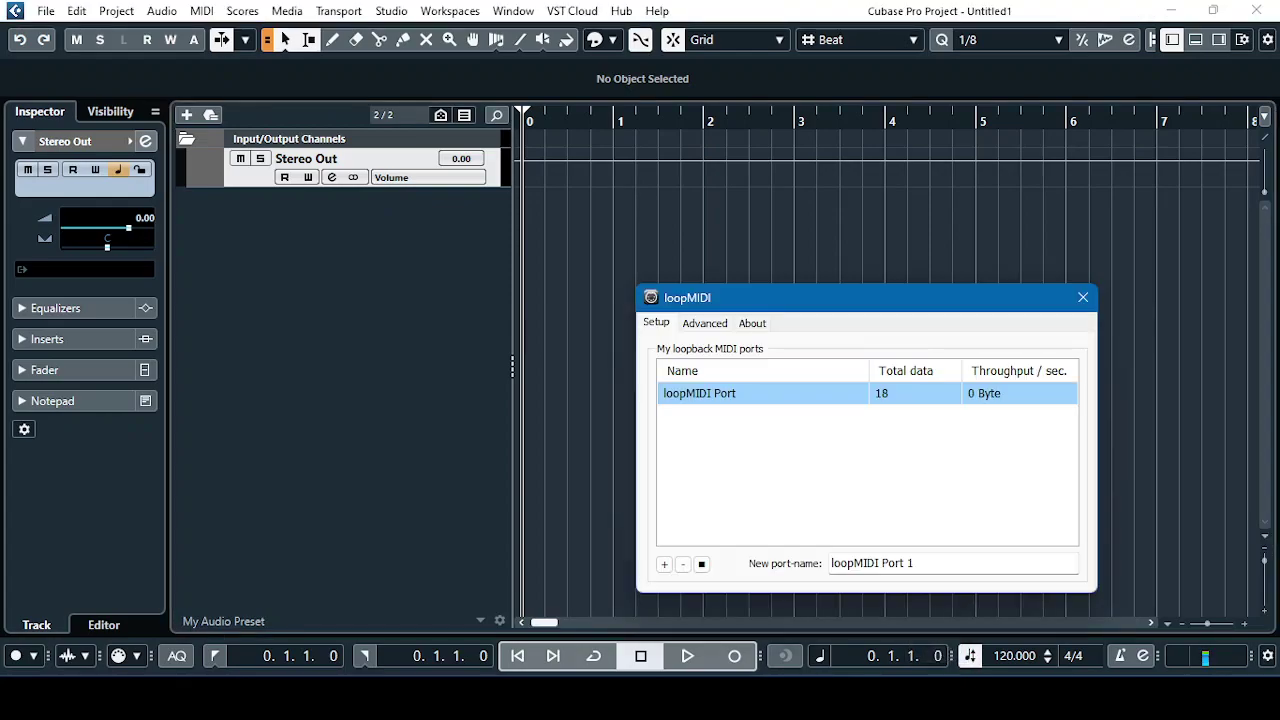
pyautogui.moveTo(878, 310); pyautogui.dragTo(673, 273)
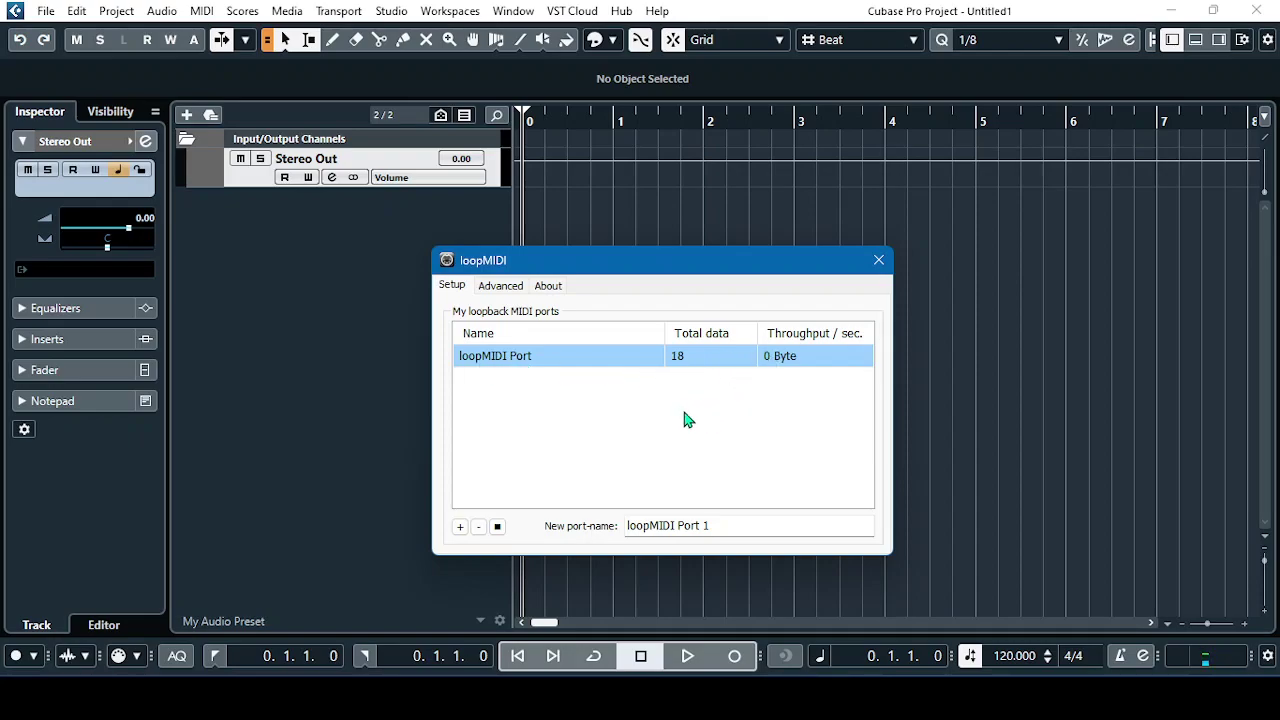
pyautogui.moveTo(696, 271); pyautogui.dragTo(695, 288)
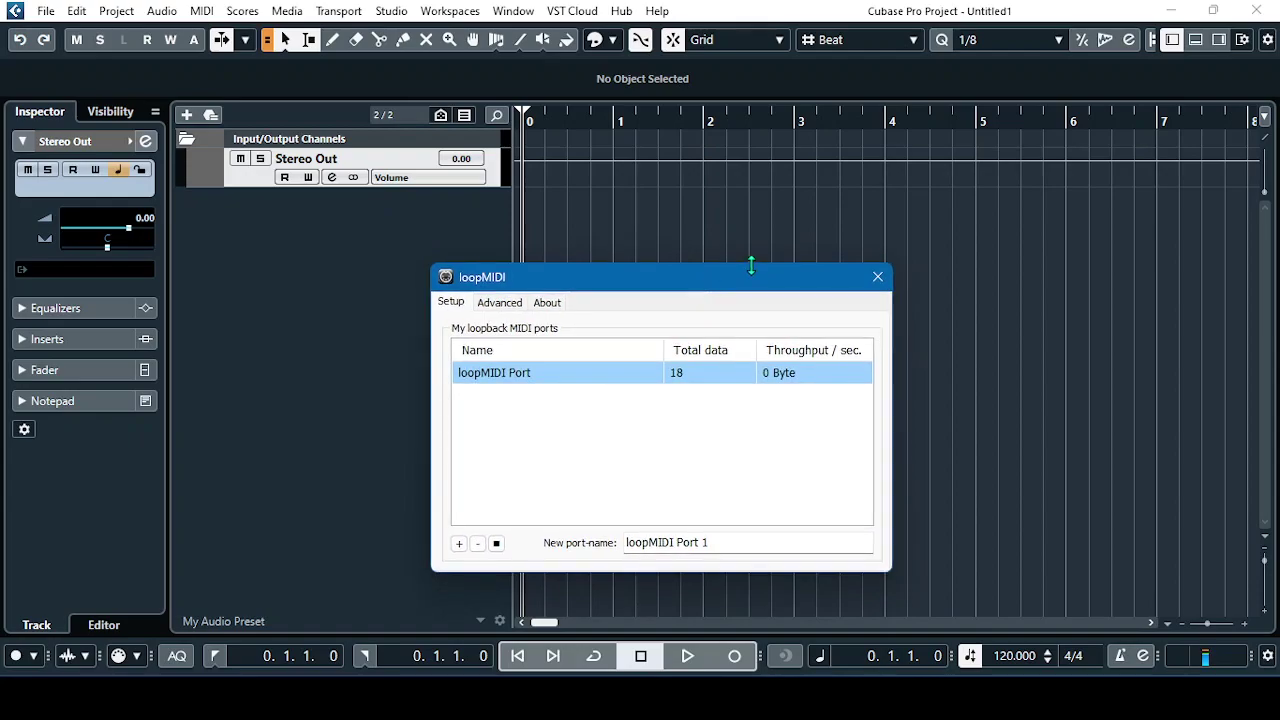
pyautogui.click(298, 446)
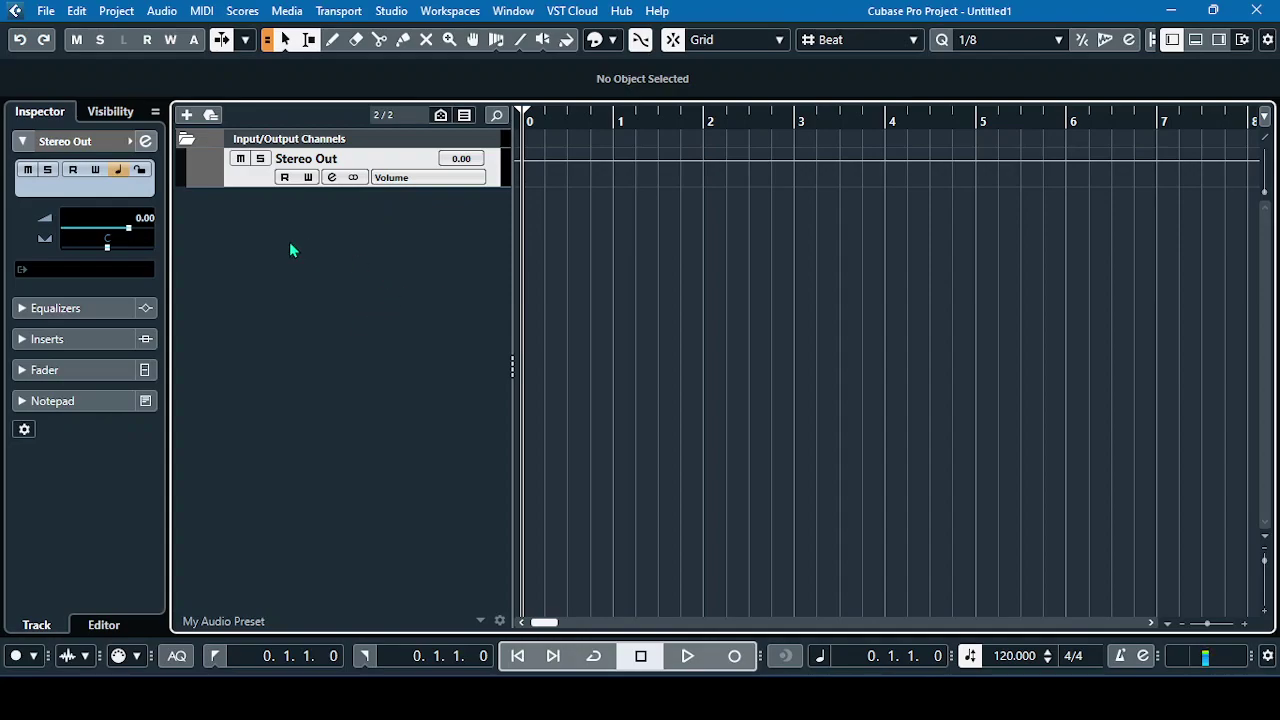
pyautogui.click(391, 11)
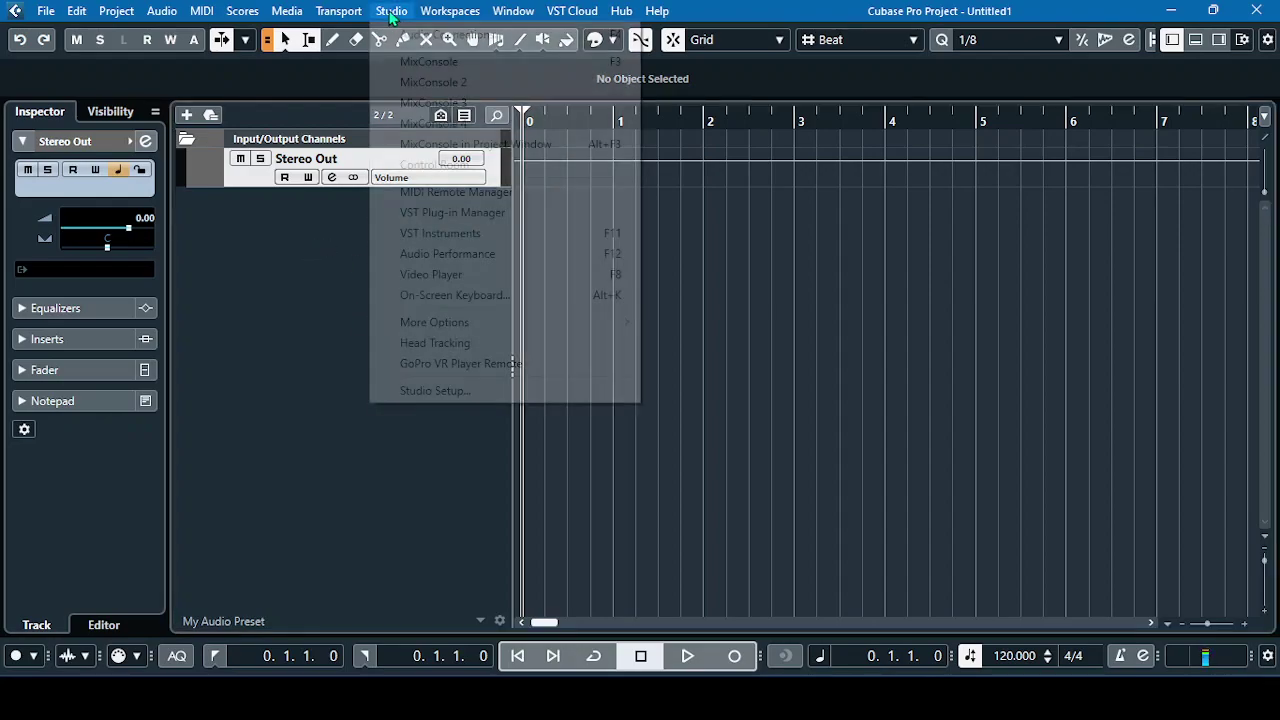
pyautogui.click(445, 391)
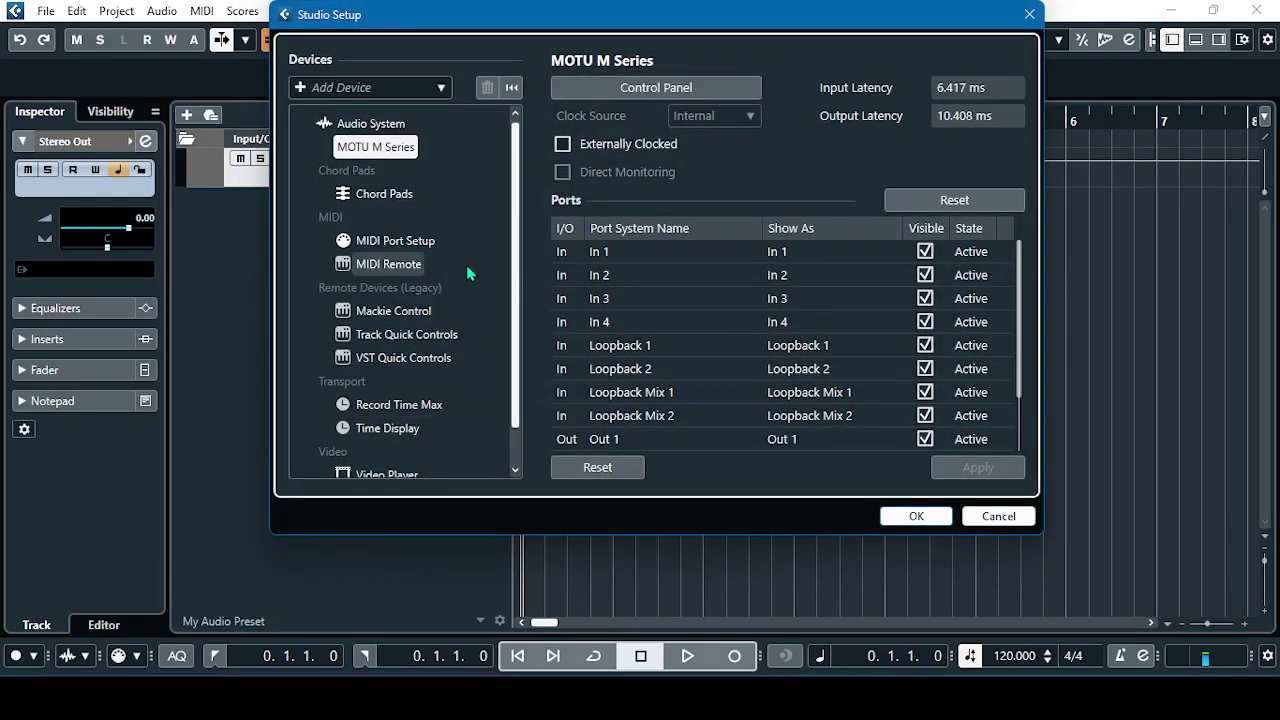
pyautogui.click(408, 244)
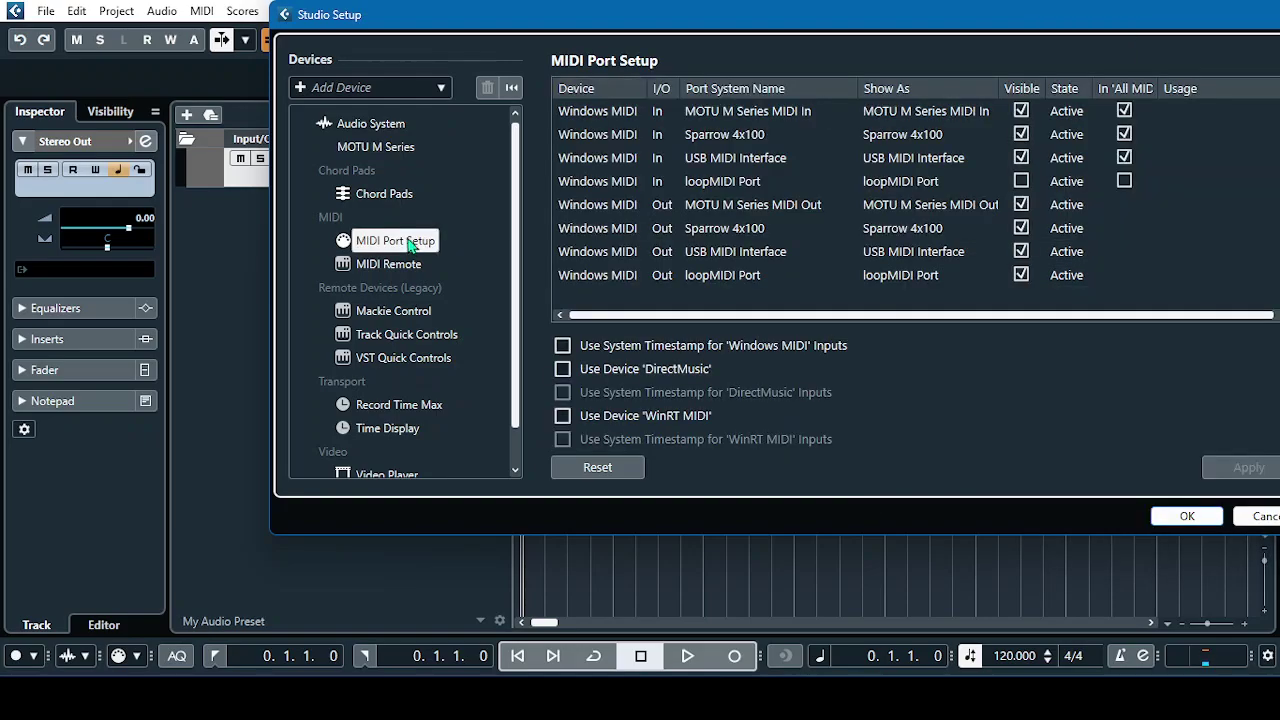
pyautogui.moveTo(935, 19); pyautogui.dragTo(723, 36)
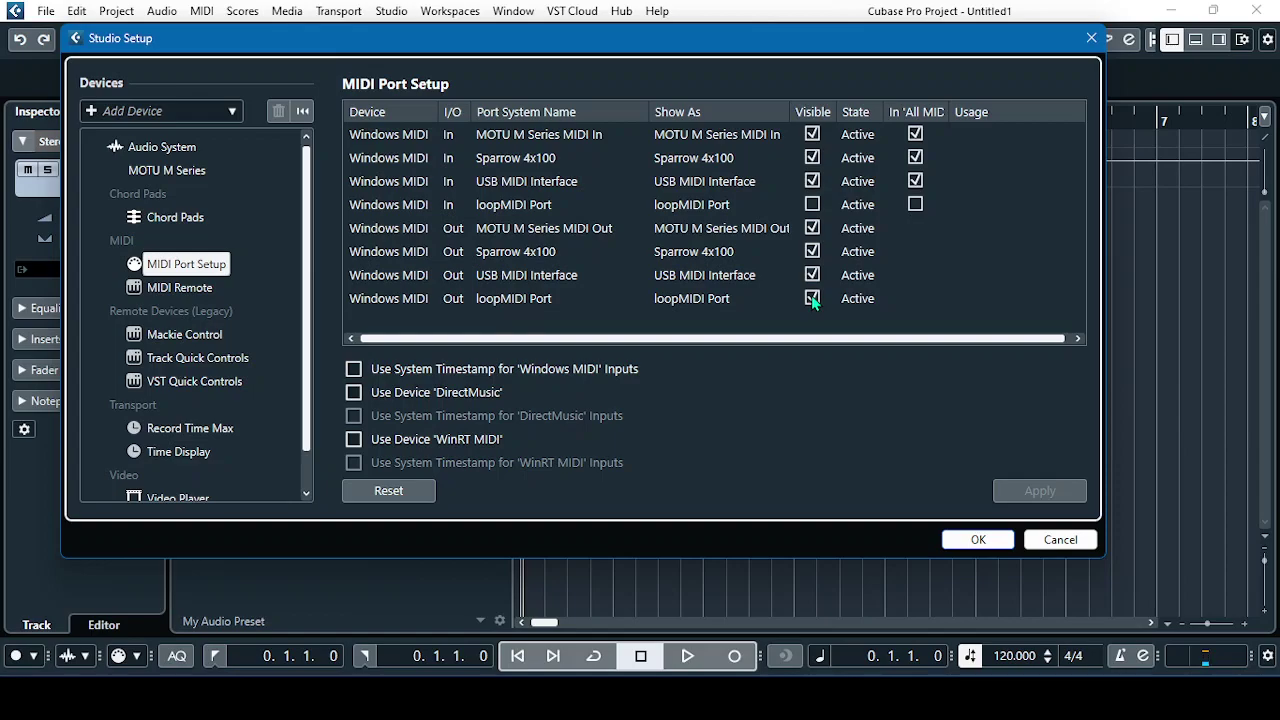
pyautogui.click(985, 543)
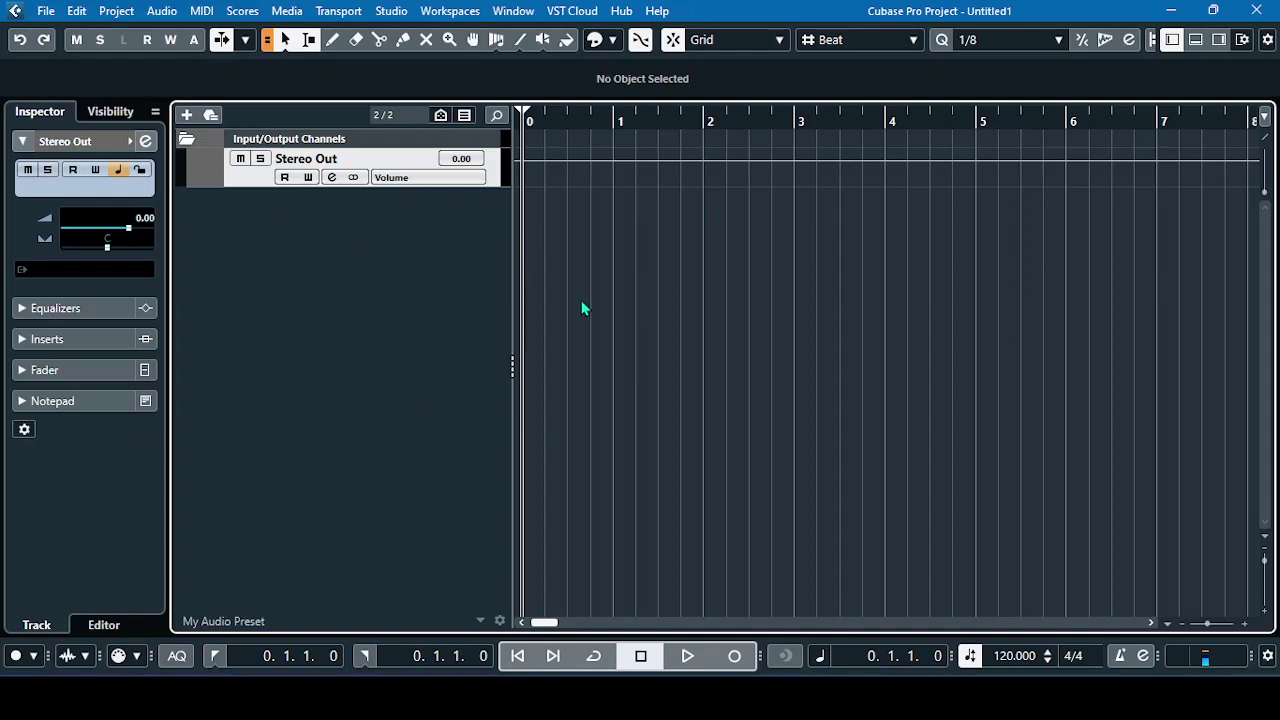
# Add the CS-80 V4 01 instrument track with CS-80 V4 and close its plugin panel.
pyautogui.rightClick(248, 217)
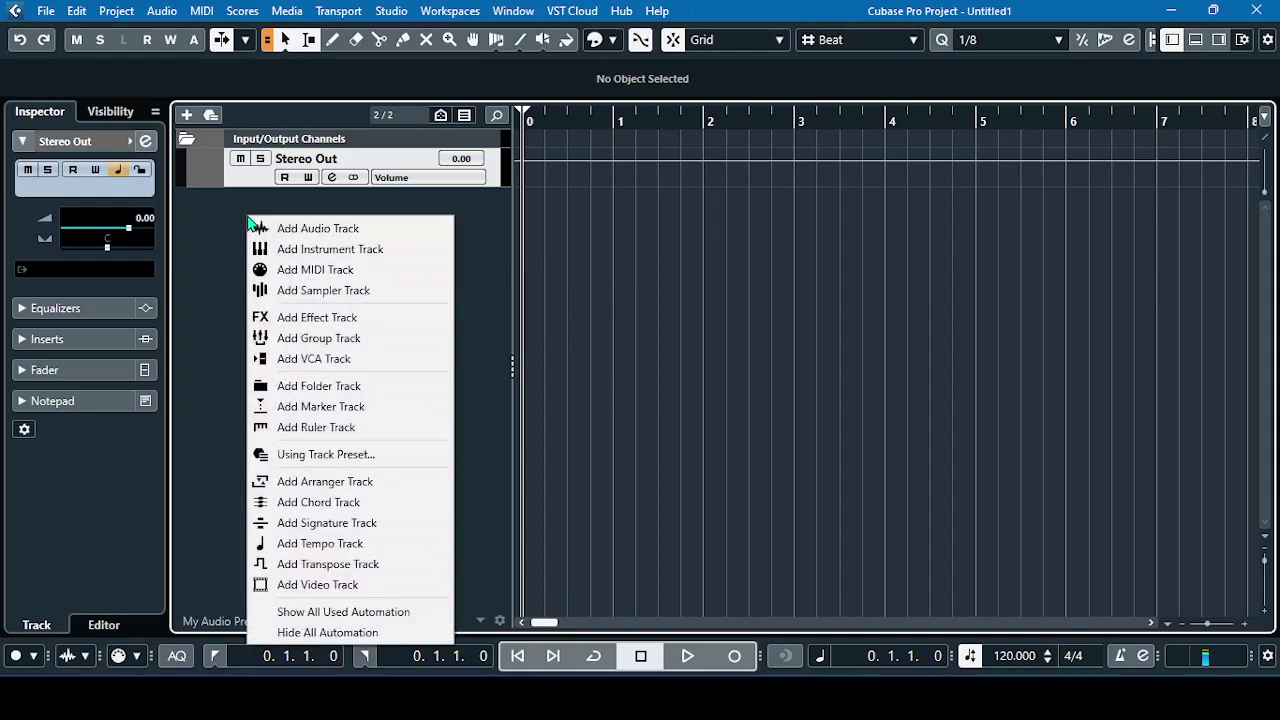
pyautogui.click(335, 252)
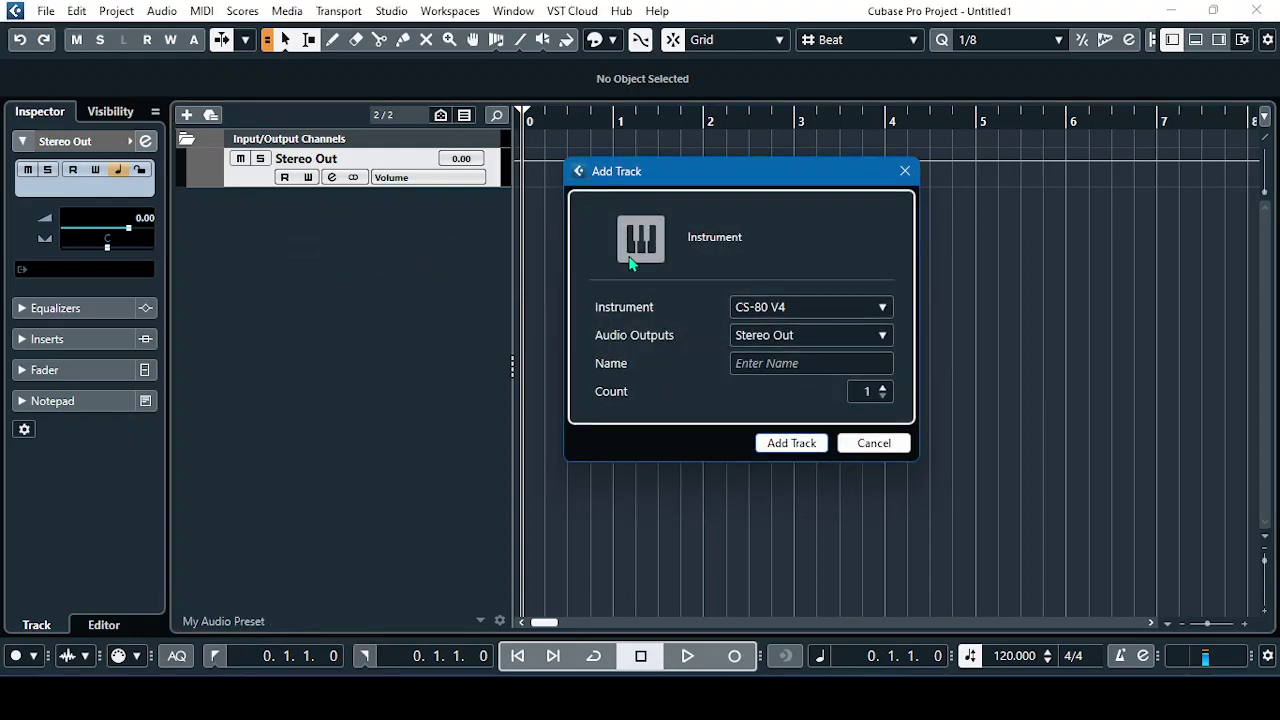
pyautogui.moveTo(812, 176); pyautogui.dragTo(777, 152)
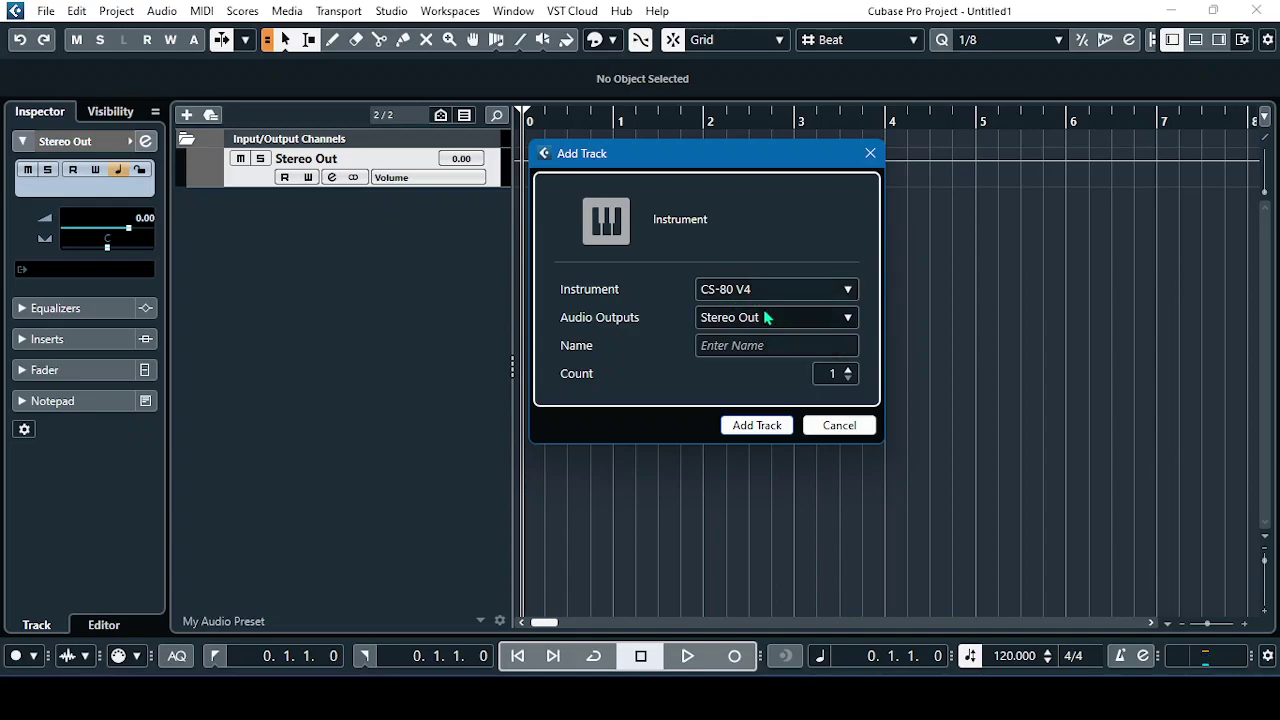
pyautogui.click(757, 425)
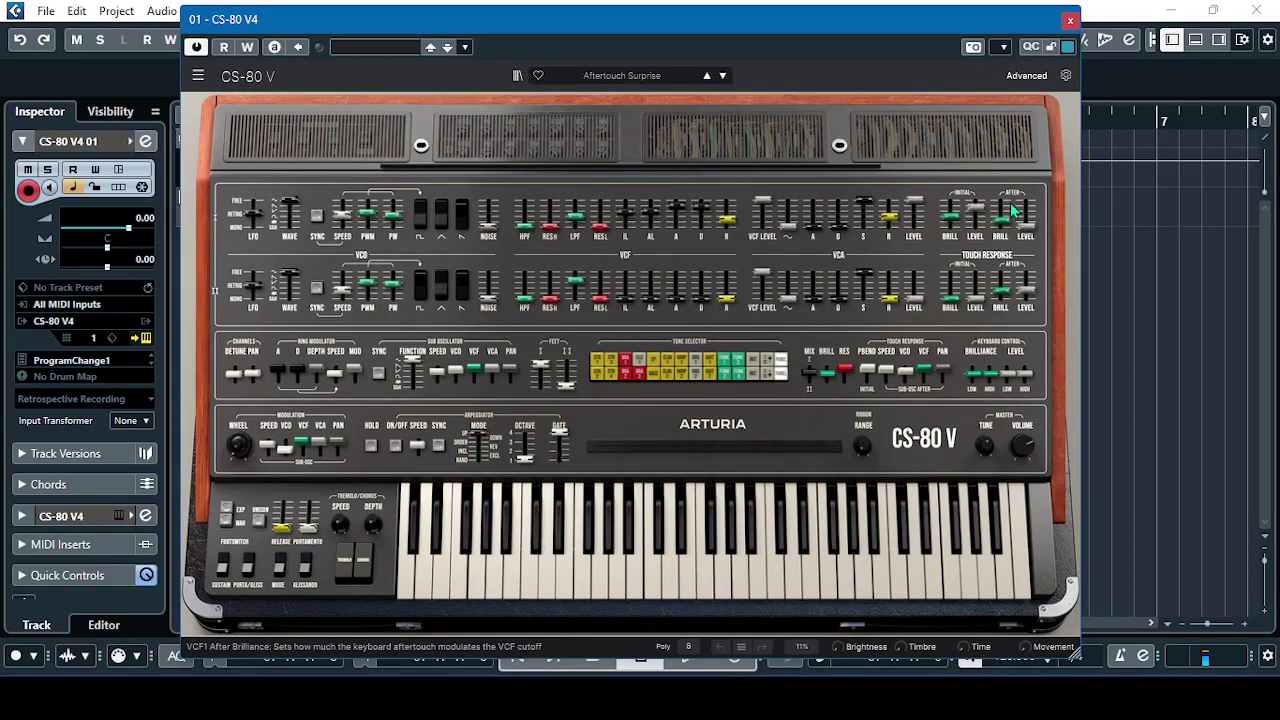
pyautogui.click(1070, 20)
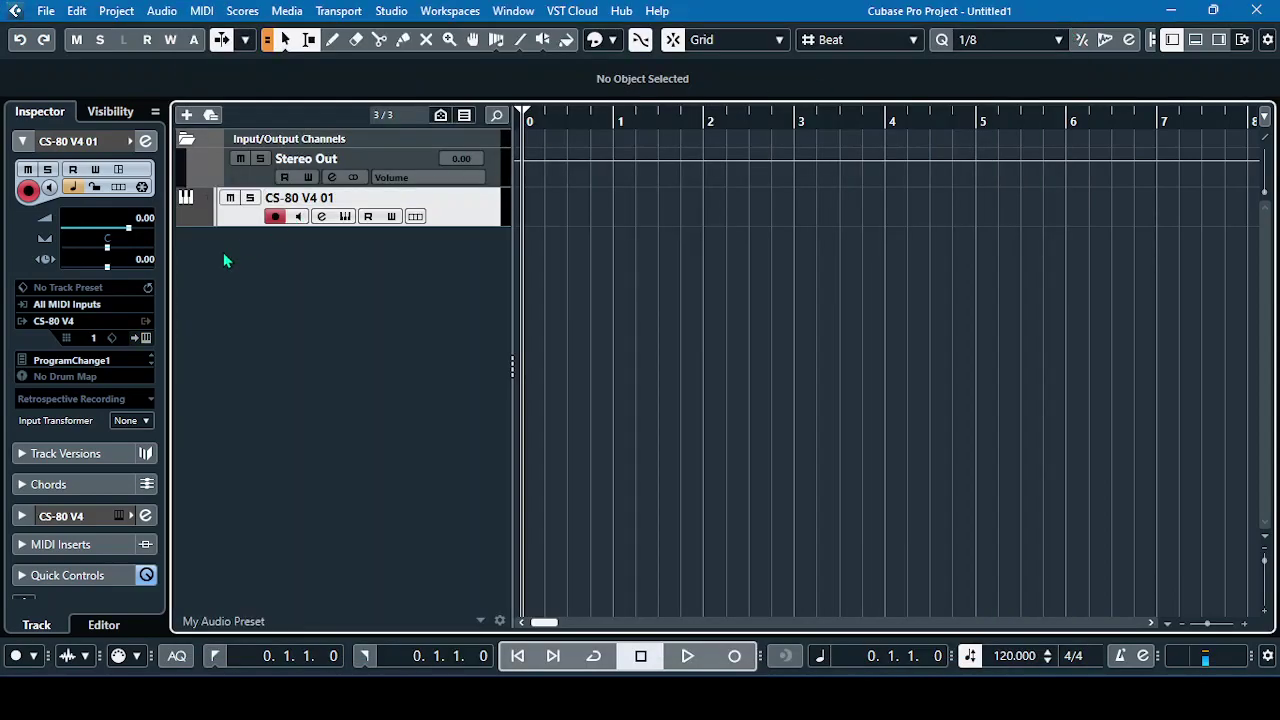
# Colour CS-80 V4 01 Blue 1, then add MIDI 01 with its output routed to loopMIDI Port.
pyautogui.click(597, 44)
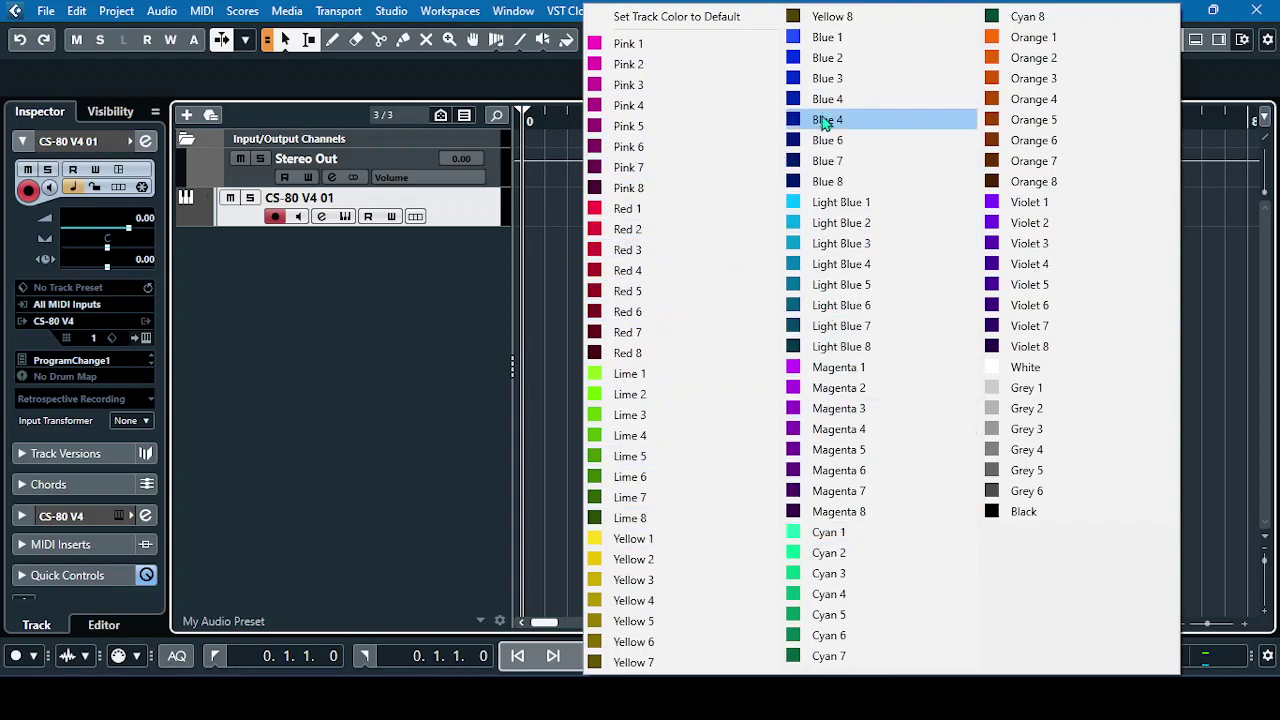
pyautogui.click(800, 37)
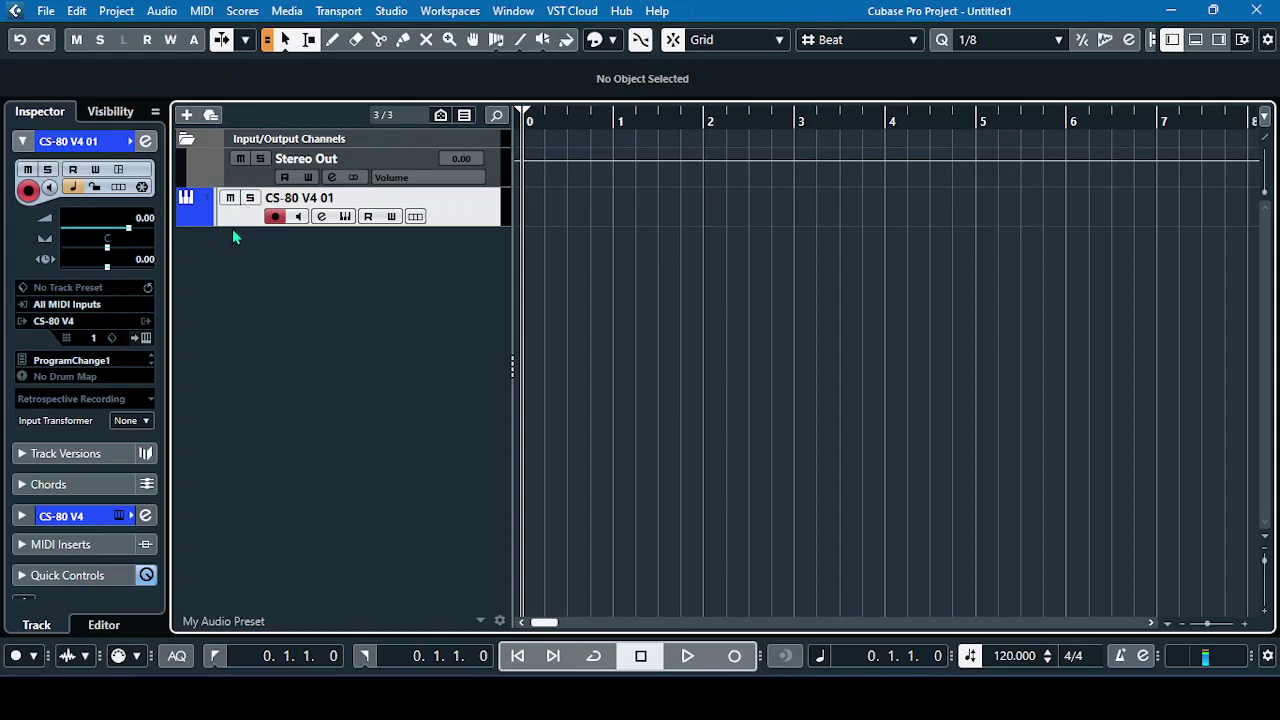
pyautogui.rightClick(226, 261)
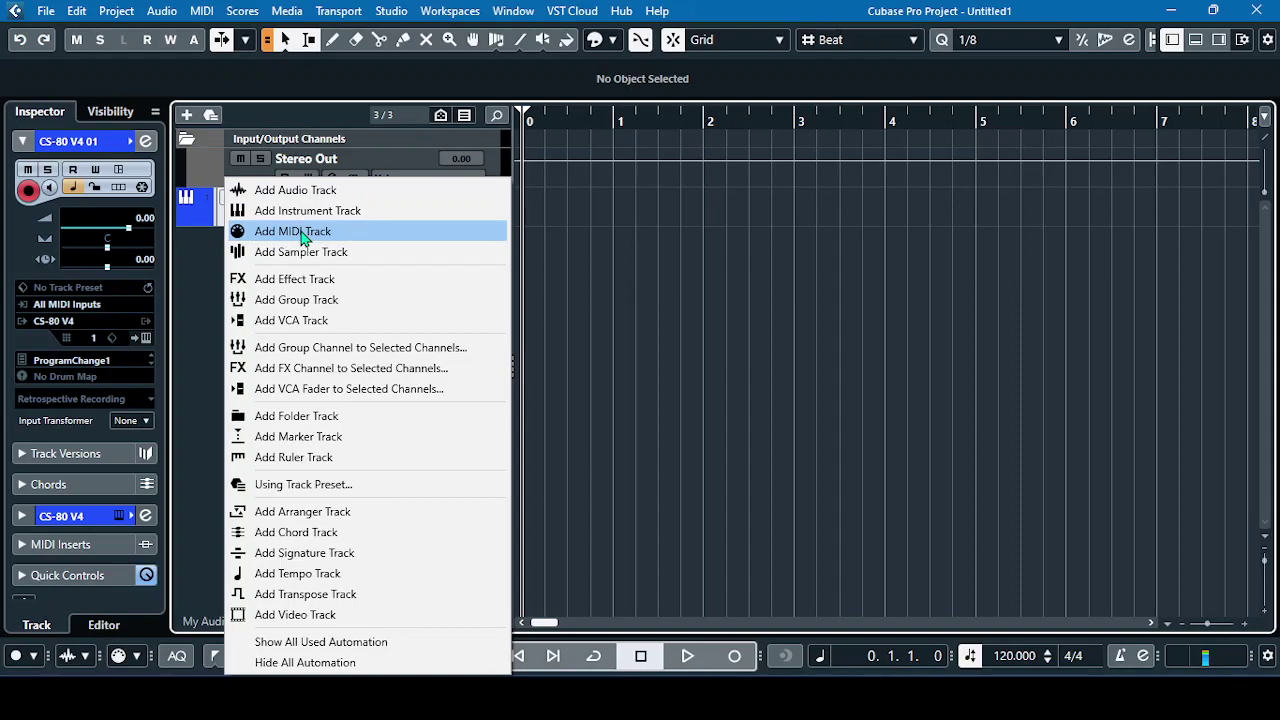
pyautogui.click(300, 231)
pyautogui.click(764, 370)
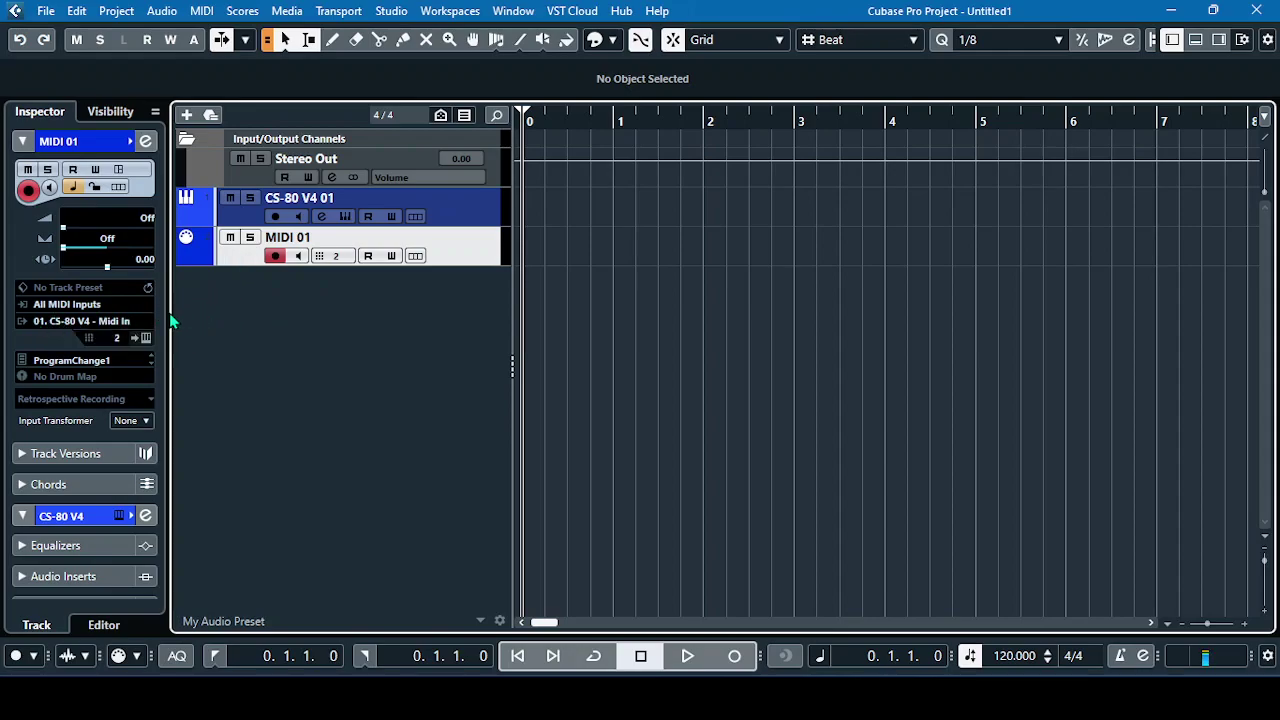
pyautogui.click(67, 323)
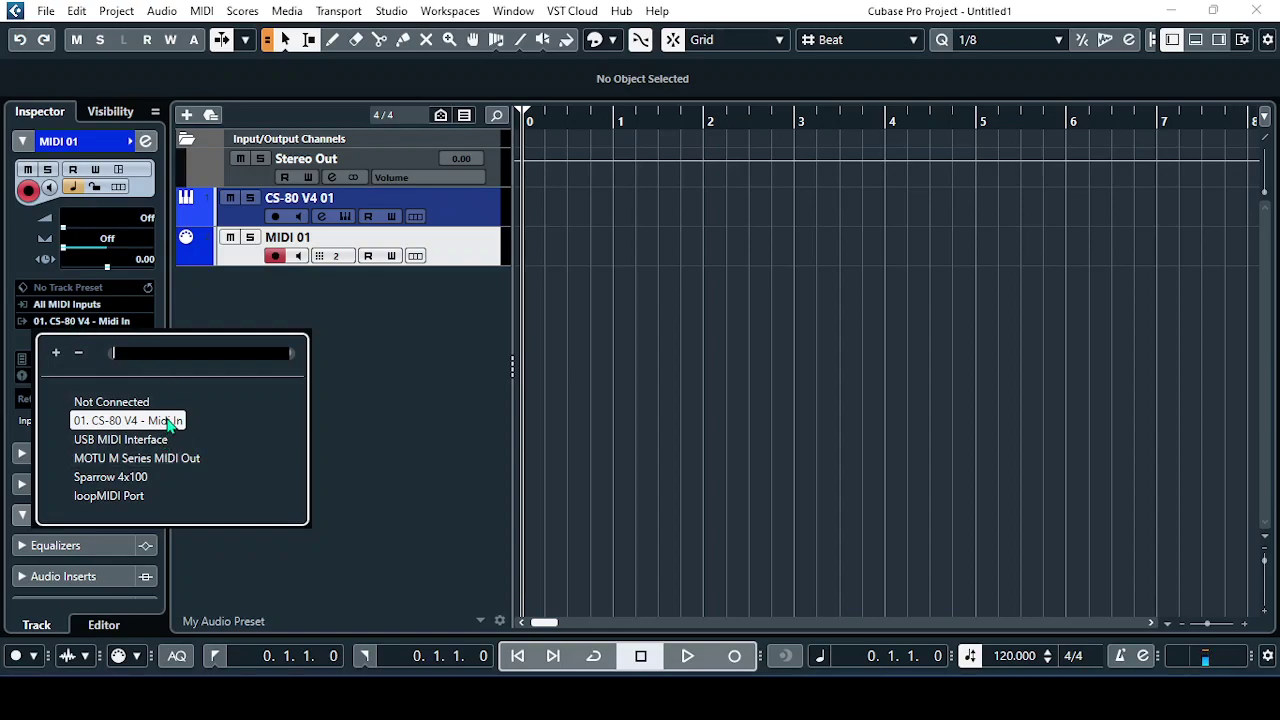
pyautogui.click(114, 495)
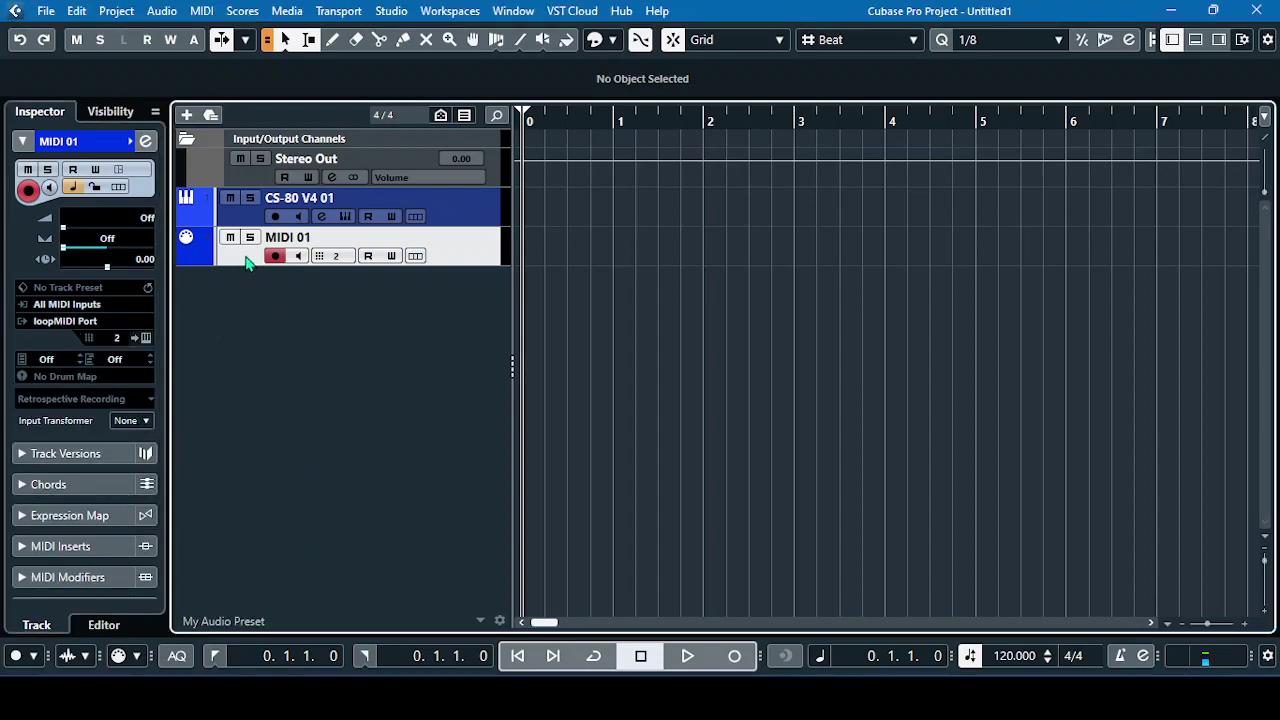
# Record-enable CS-80 V4 01 and MIDI 01, leaving CS-80 V4 01 selected.
pyautogui.click(245, 222)
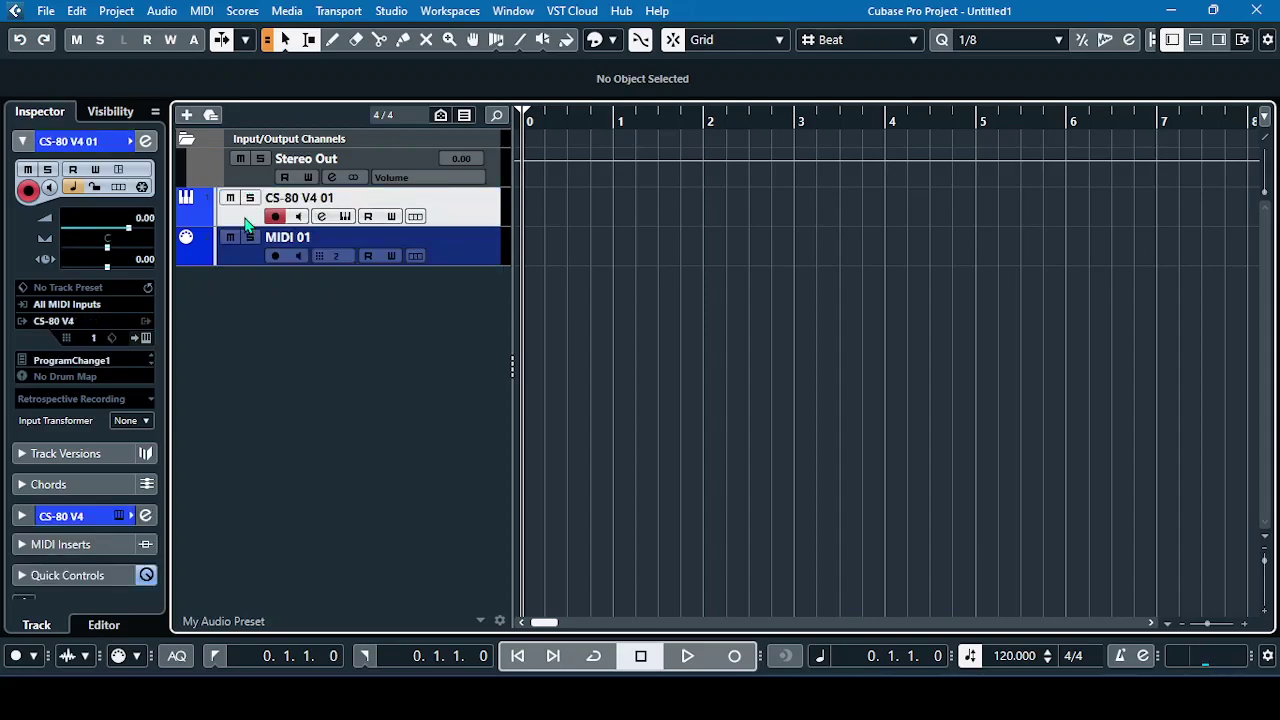
pyautogui.click(238, 259)
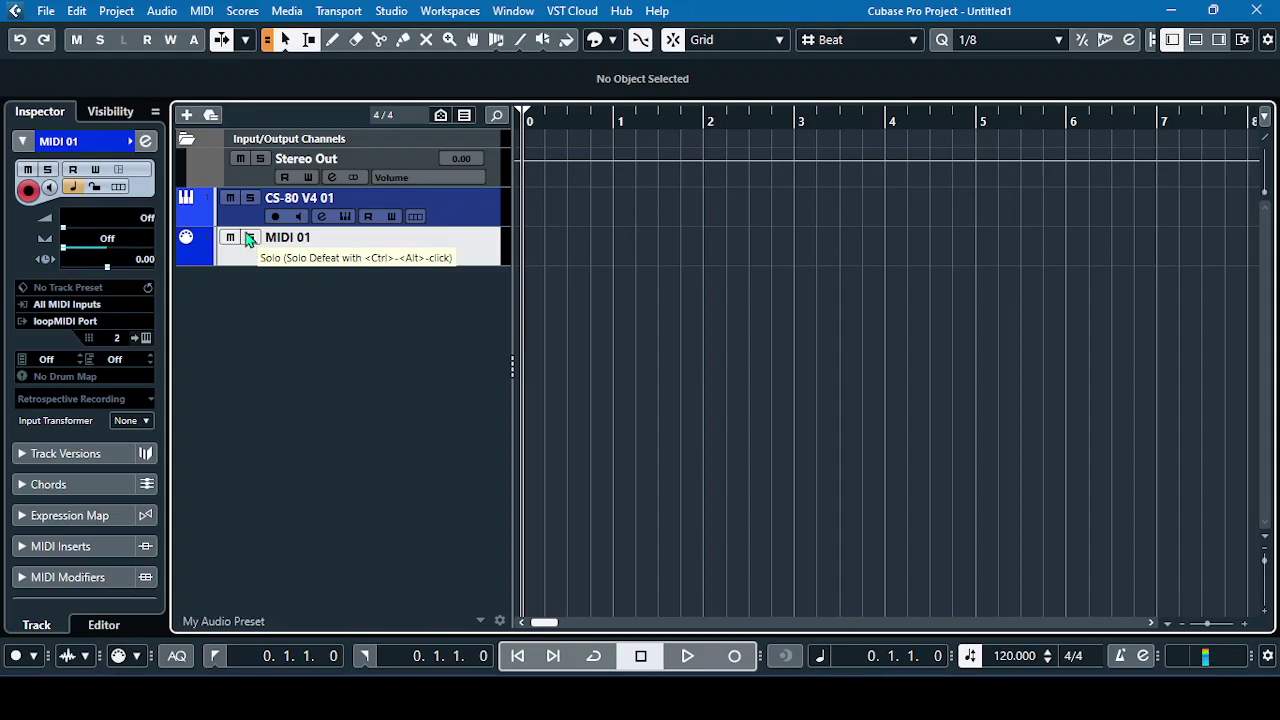
pyautogui.click(240, 220)
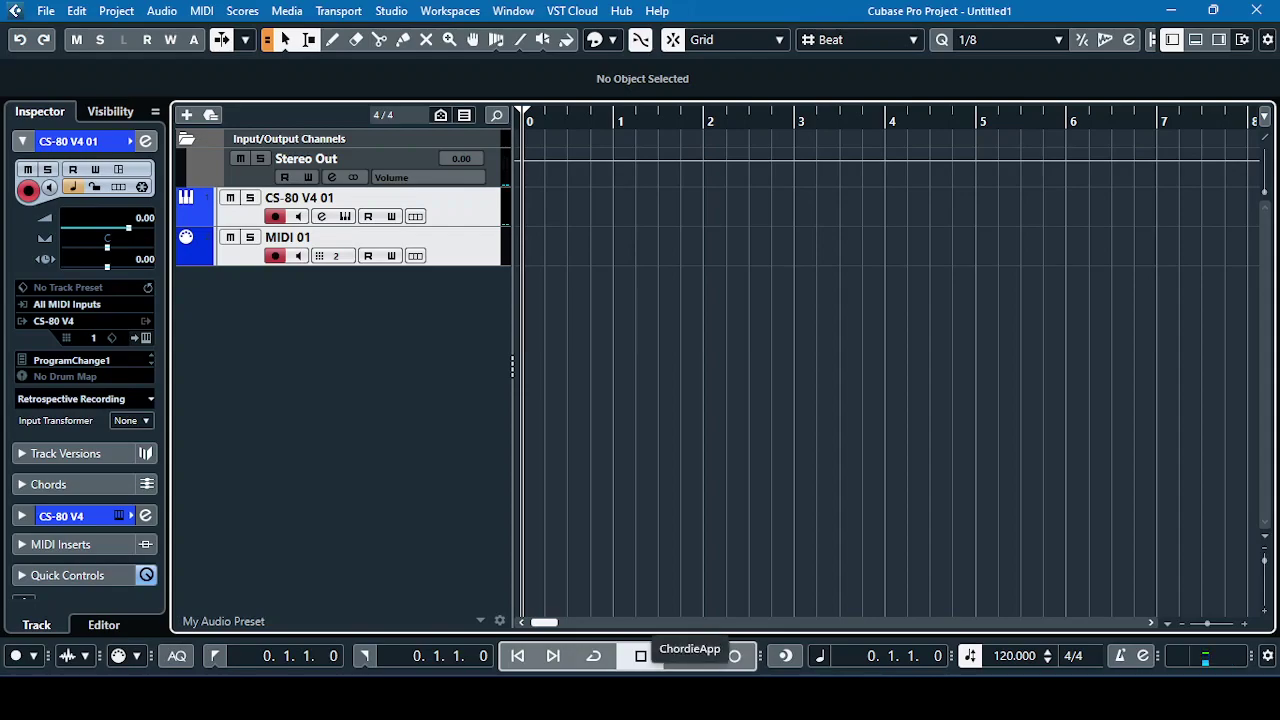
# Launch ChordieApp in Key C, restore it from full screen, move it, then close it.
pyautogui.click(690, 696)
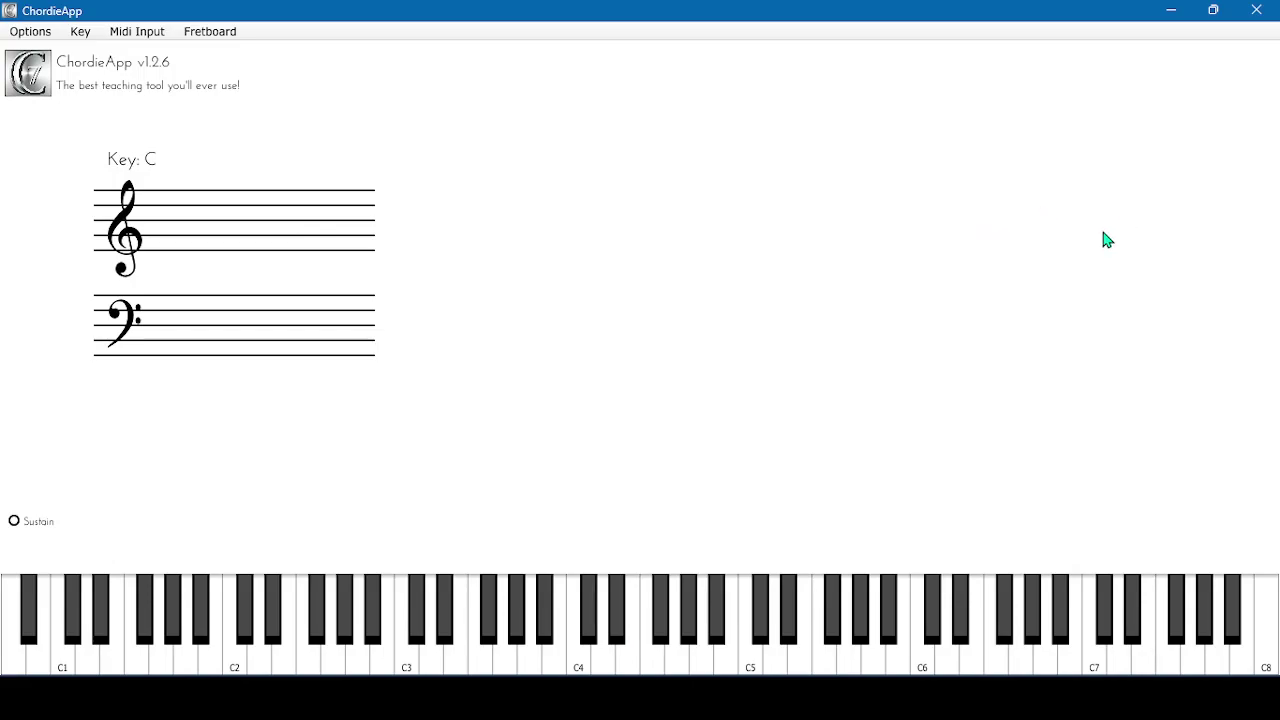
pyautogui.click(1213, 12)
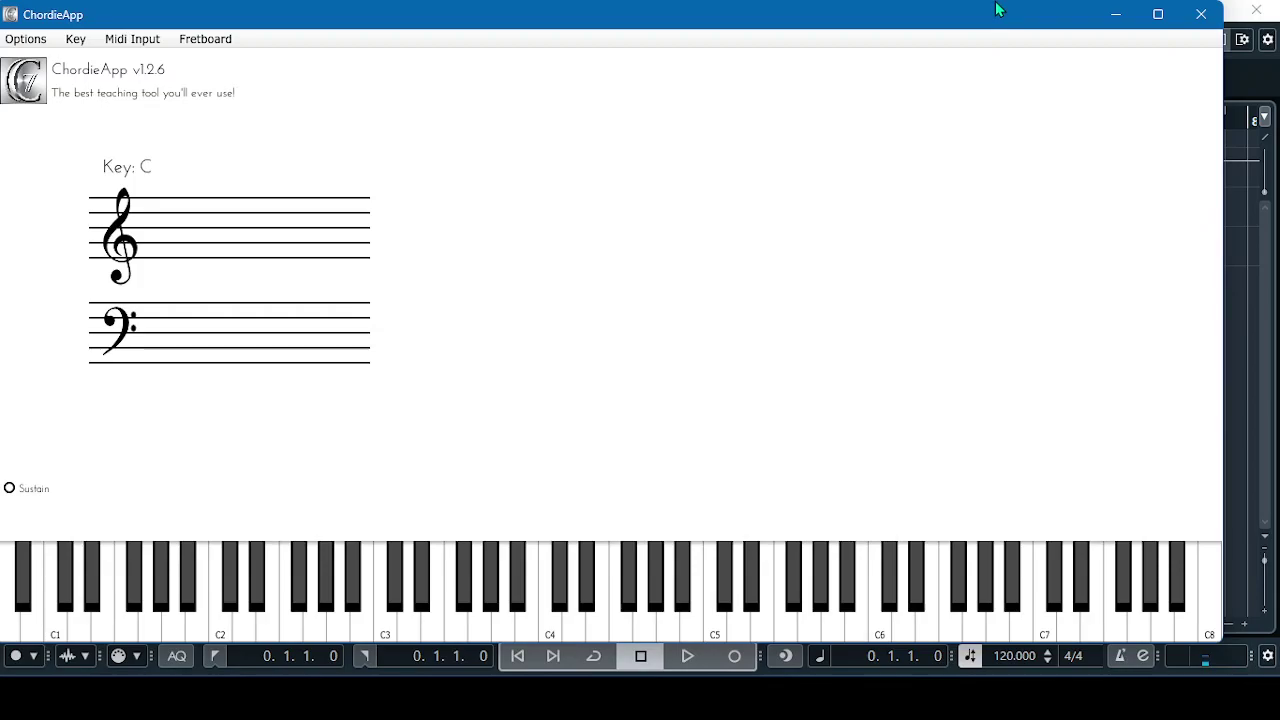
pyautogui.moveTo(997, 23); pyautogui.dragTo(1025, 29)
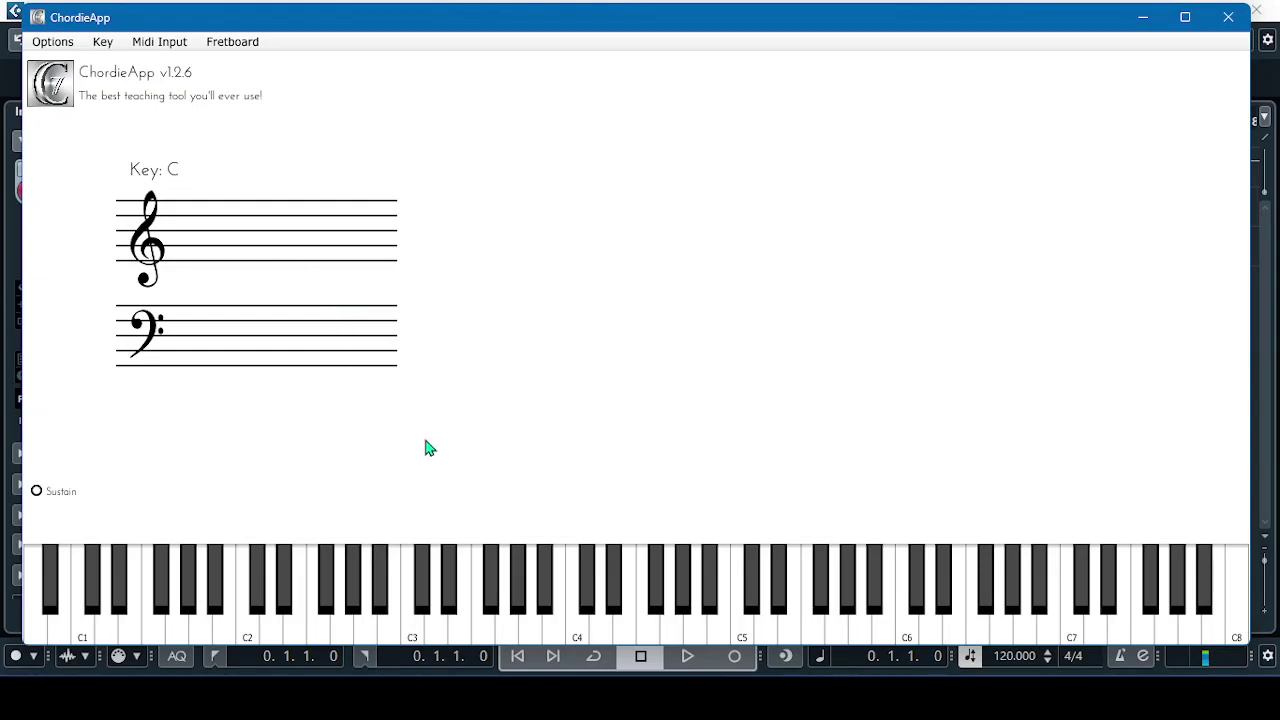
pyautogui.click(1228, 17)
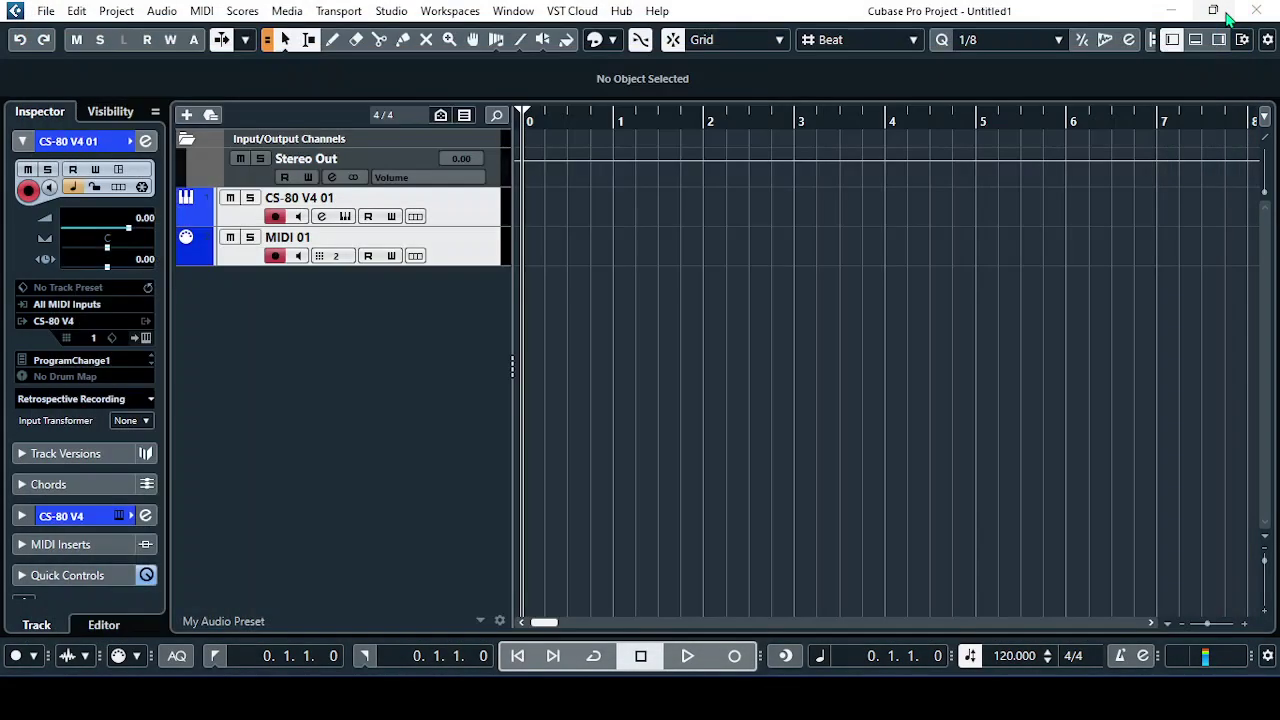
# Select CS-80 V4 01, record a first take from bar 1, then delete it.
pyautogui.click(243, 221)
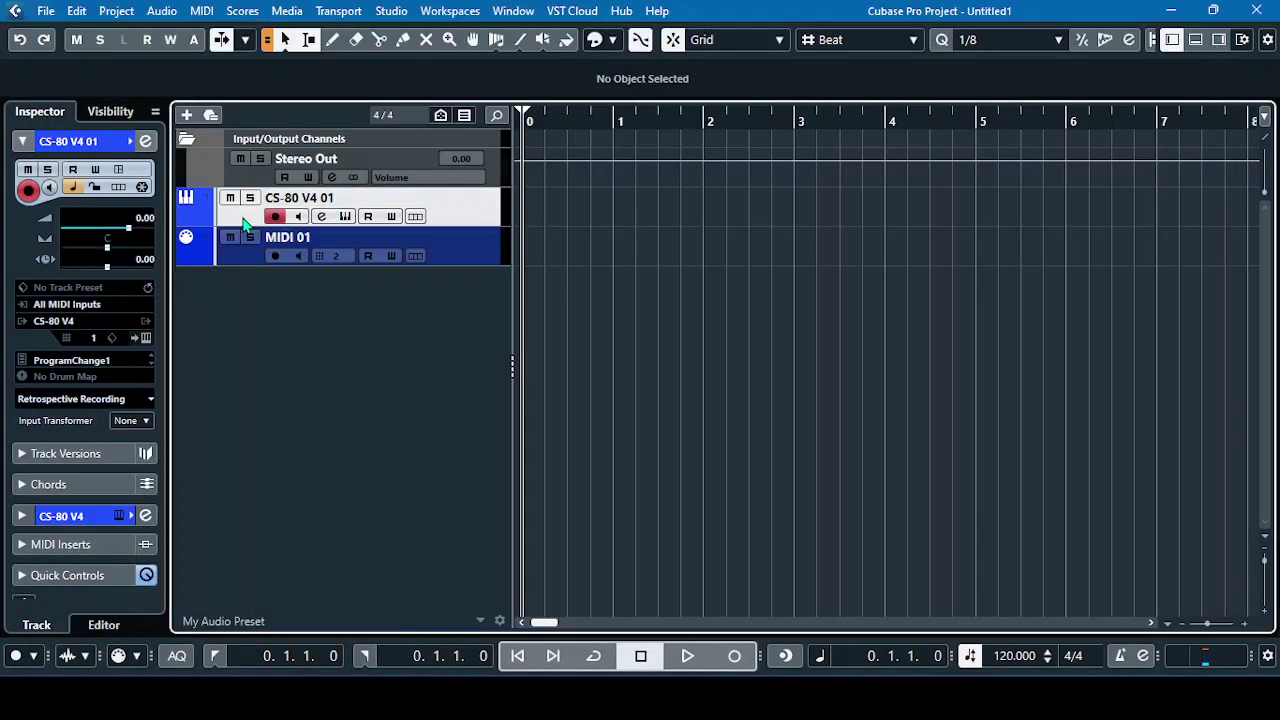
pyautogui.click(243, 255)
pyautogui.click(243, 226)
pyautogui.click(614, 119)
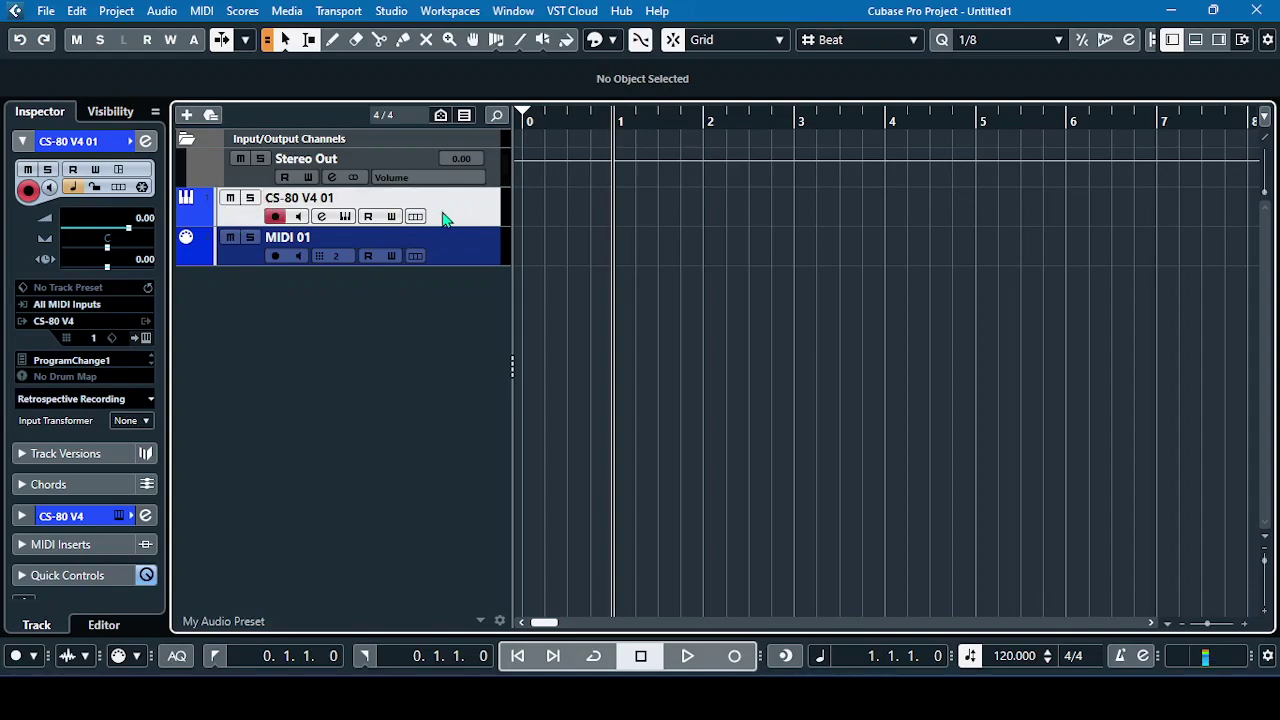
pyautogui.click(735, 661)
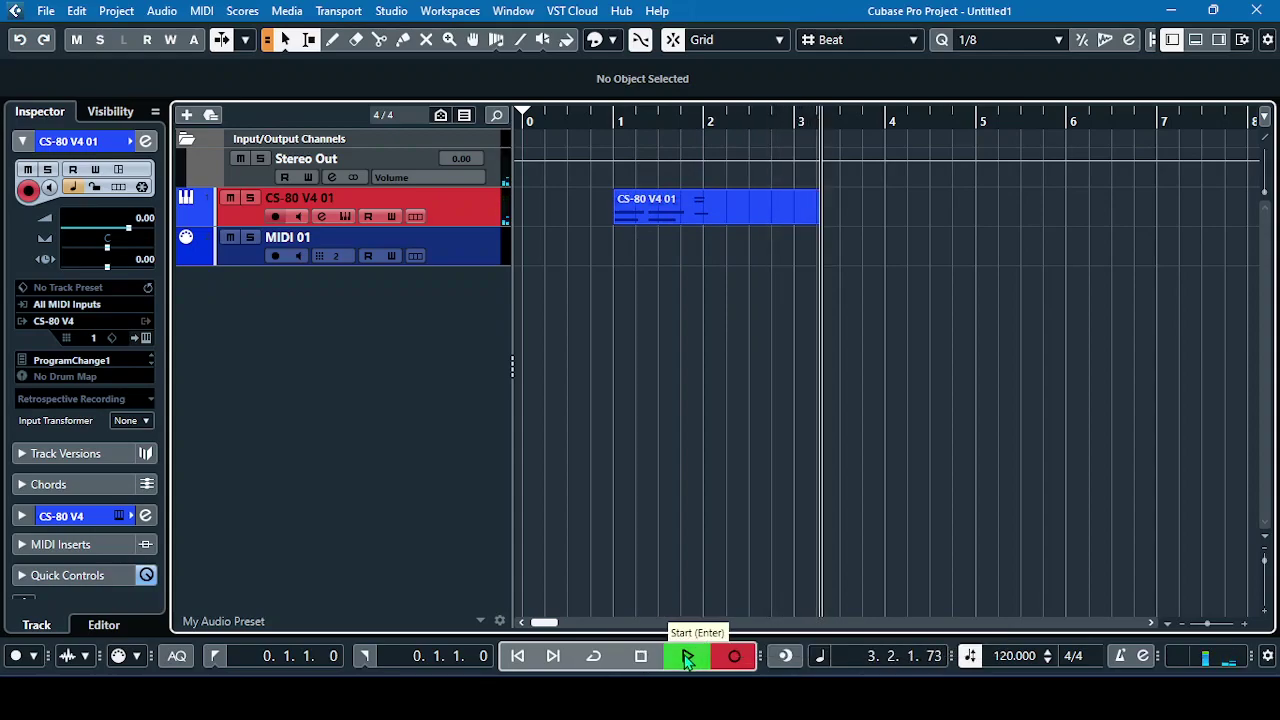
pyautogui.click(643, 655)
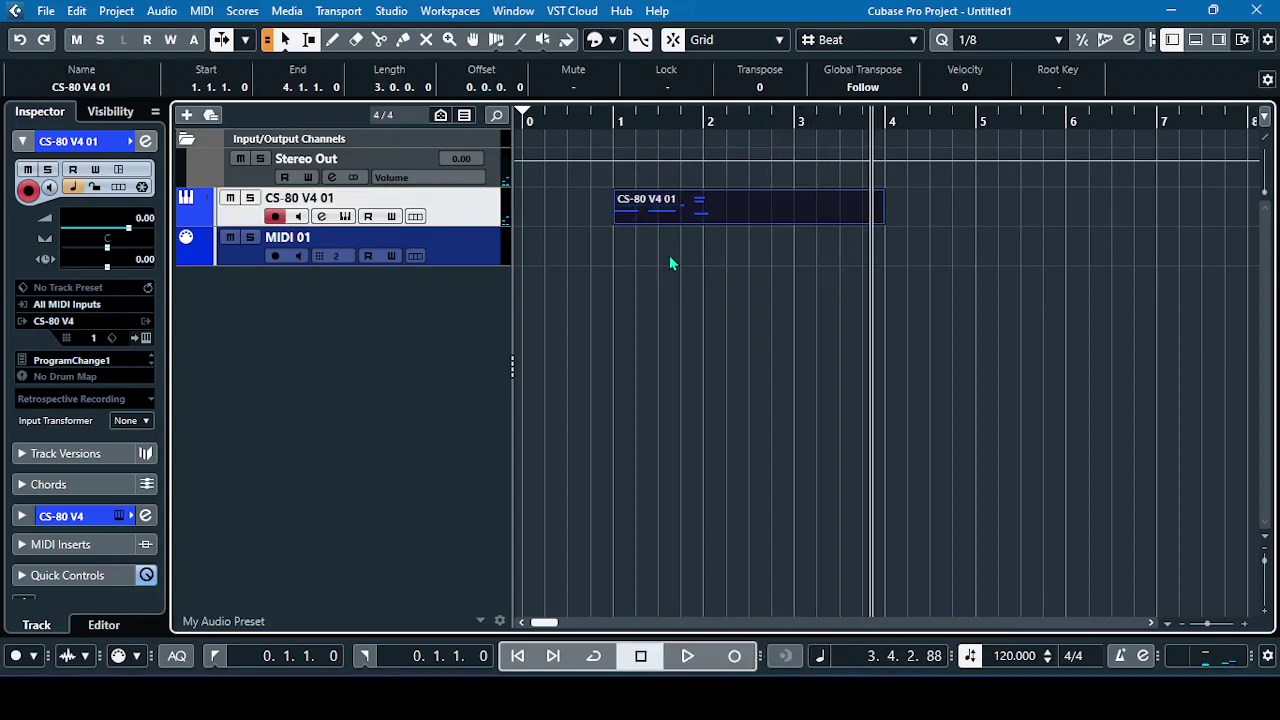
pyautogui.press('Delete')
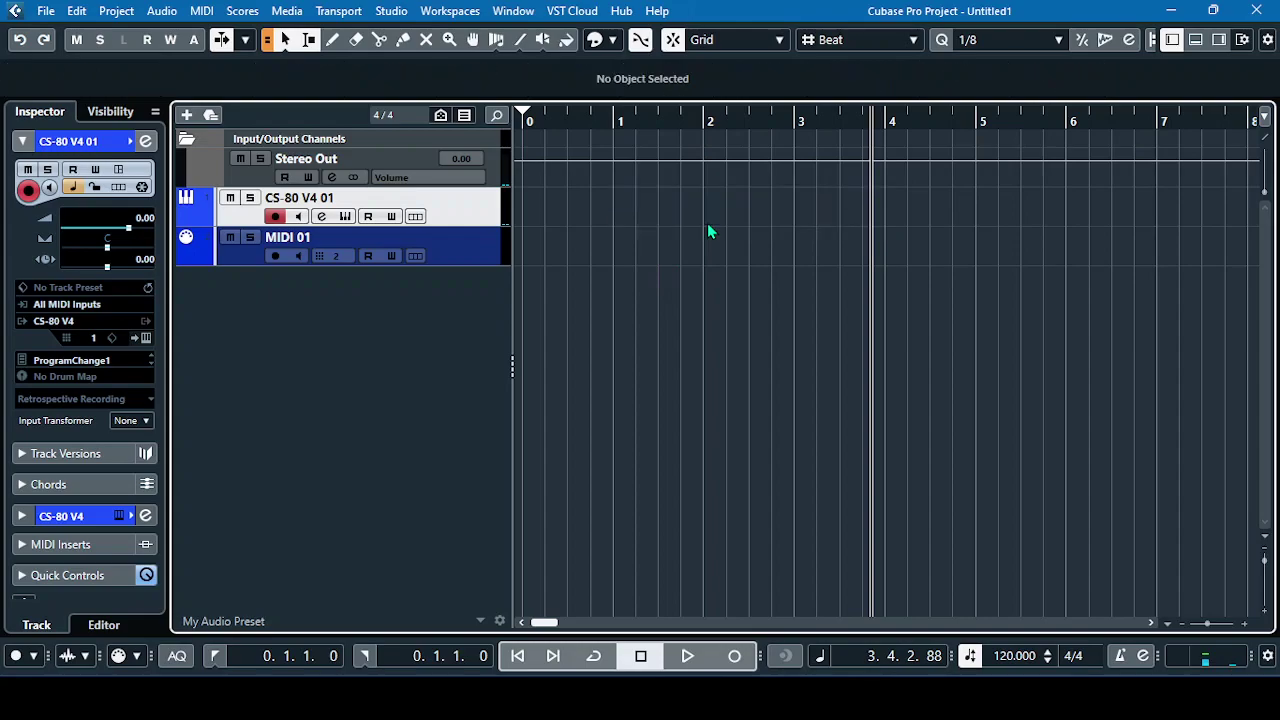
# Record a new take from bar 1 to bar 8, then return to the project start.
pyautogui.click(613, 122)
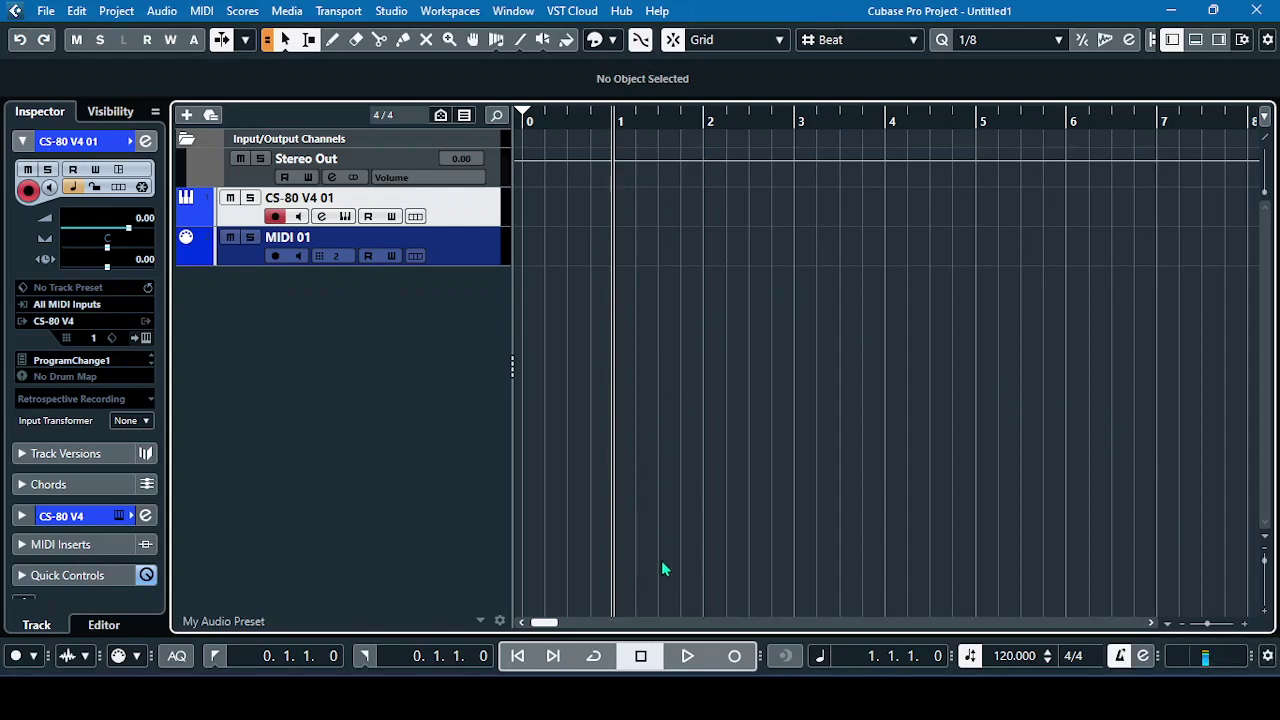
pyautogui.click(735, 657)
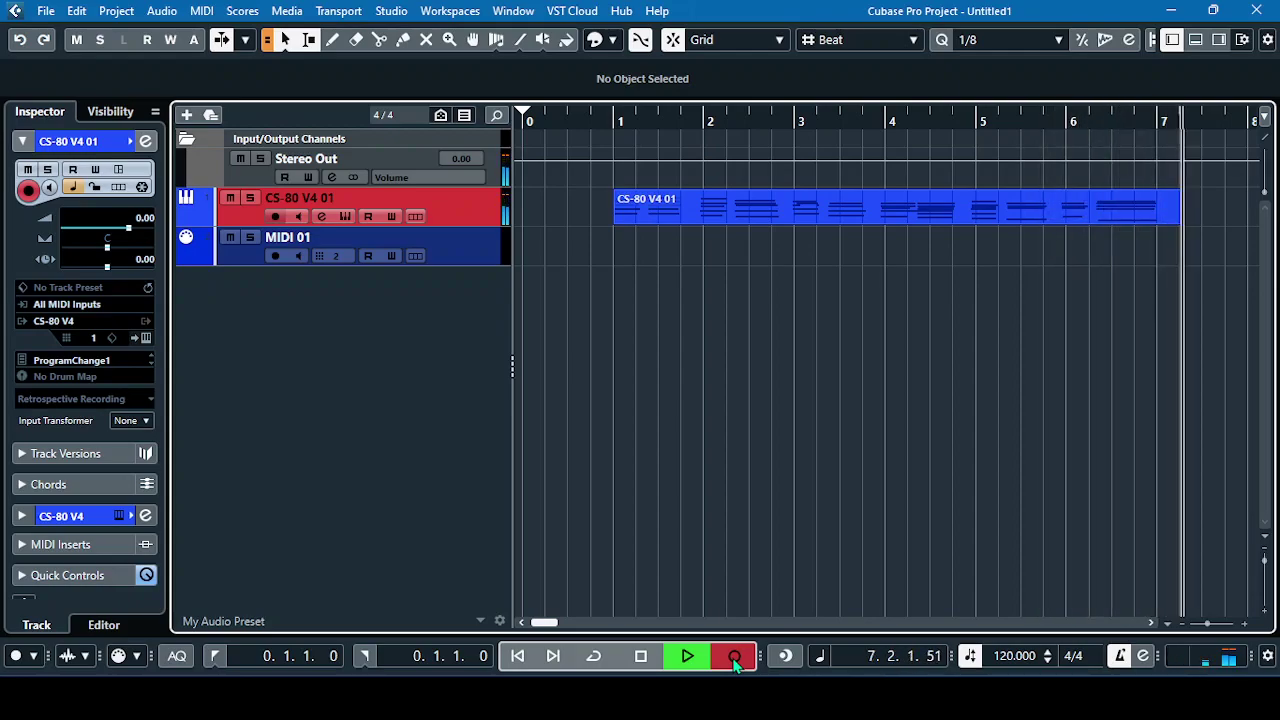
pyautogui.click(735, 663)
pyautogui.press('Home')
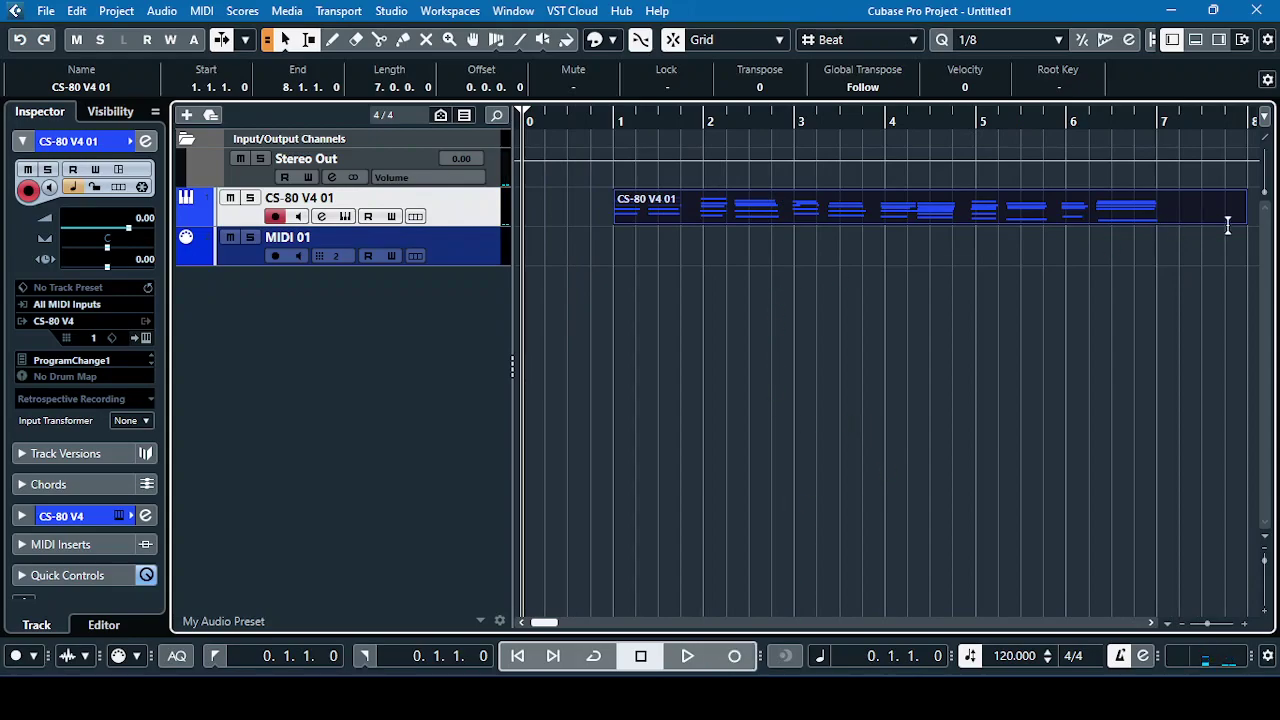
# Alt-drag the recorded part down onto MIDI 01 at bar 1, then select both tracks.
pyautogui.moveTo(1244, 218)
pyautogui.click(631, 322)
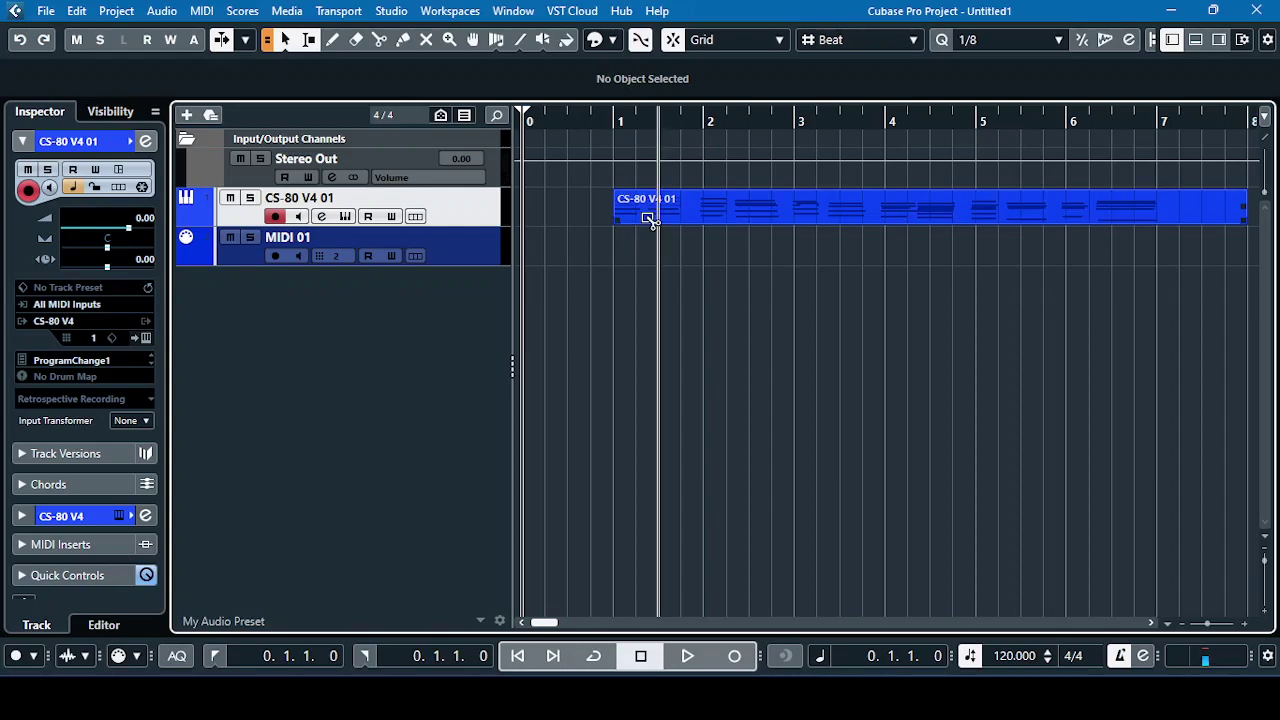
pyautogui.moveTo(650, 220); pyautogui.dragTo(647, 237)
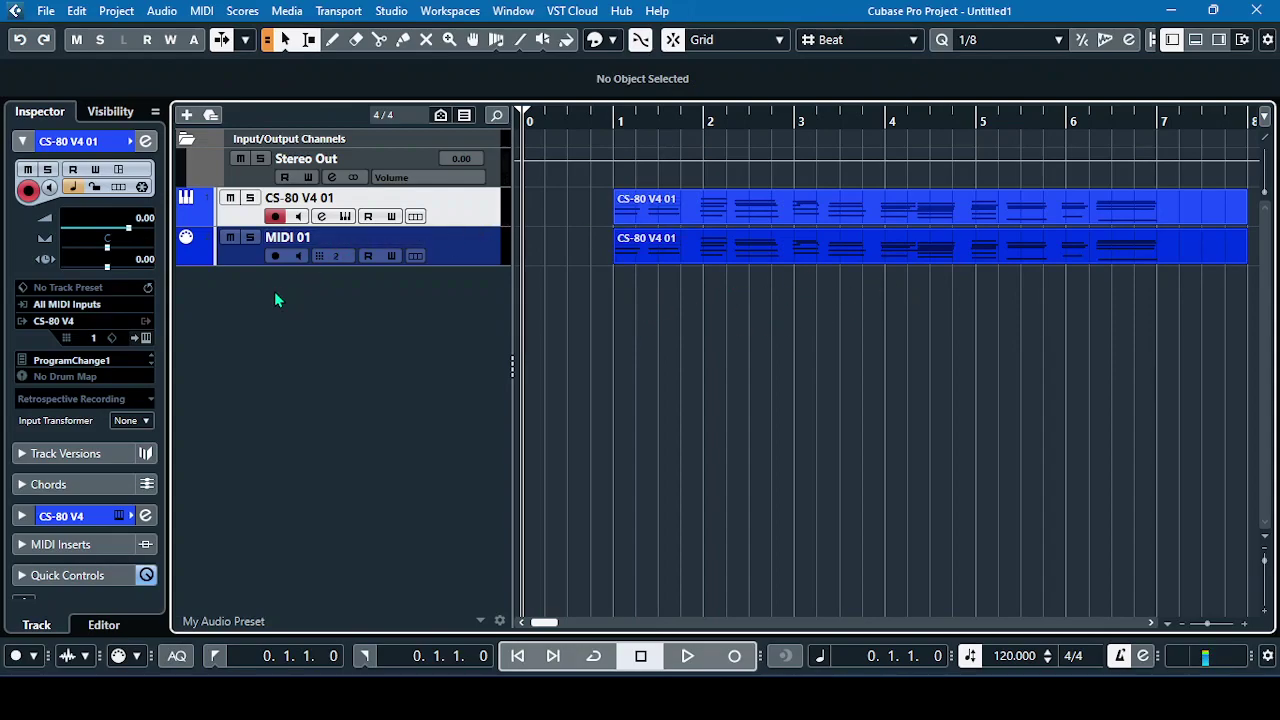
pyautogui.click(238, 250)
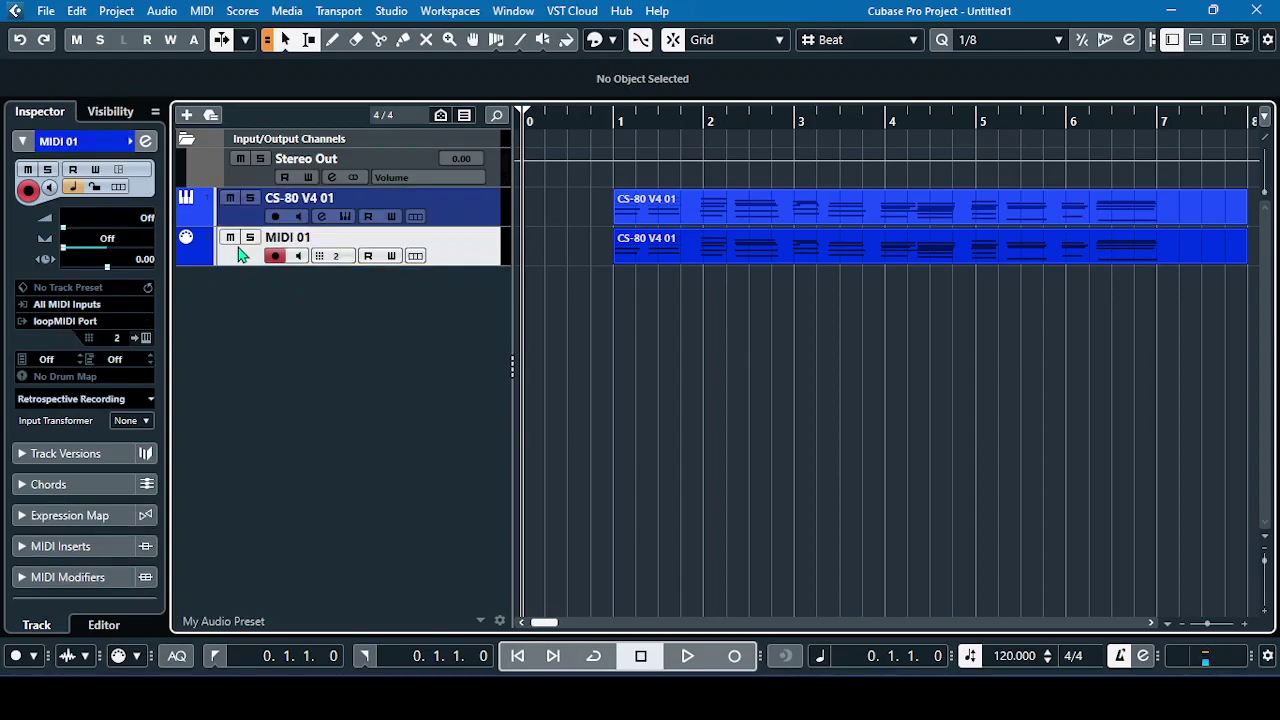
pyautogui.keyDown('ctrl'); pyautogui.click(243, 222); pyautogui.keyUp('ctrl')
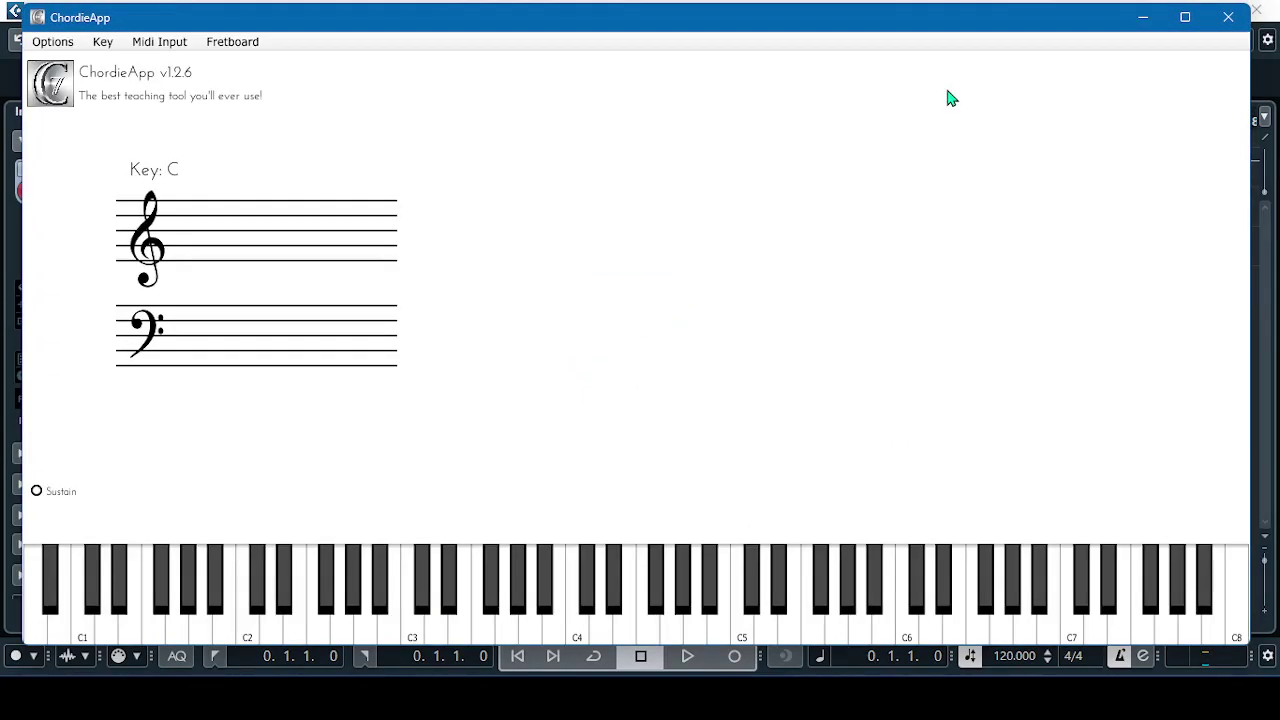
# Maximize ChordieApp, play the Cubase part to display chords like G min7, then stop.
pyautogui.click(1187, 18)
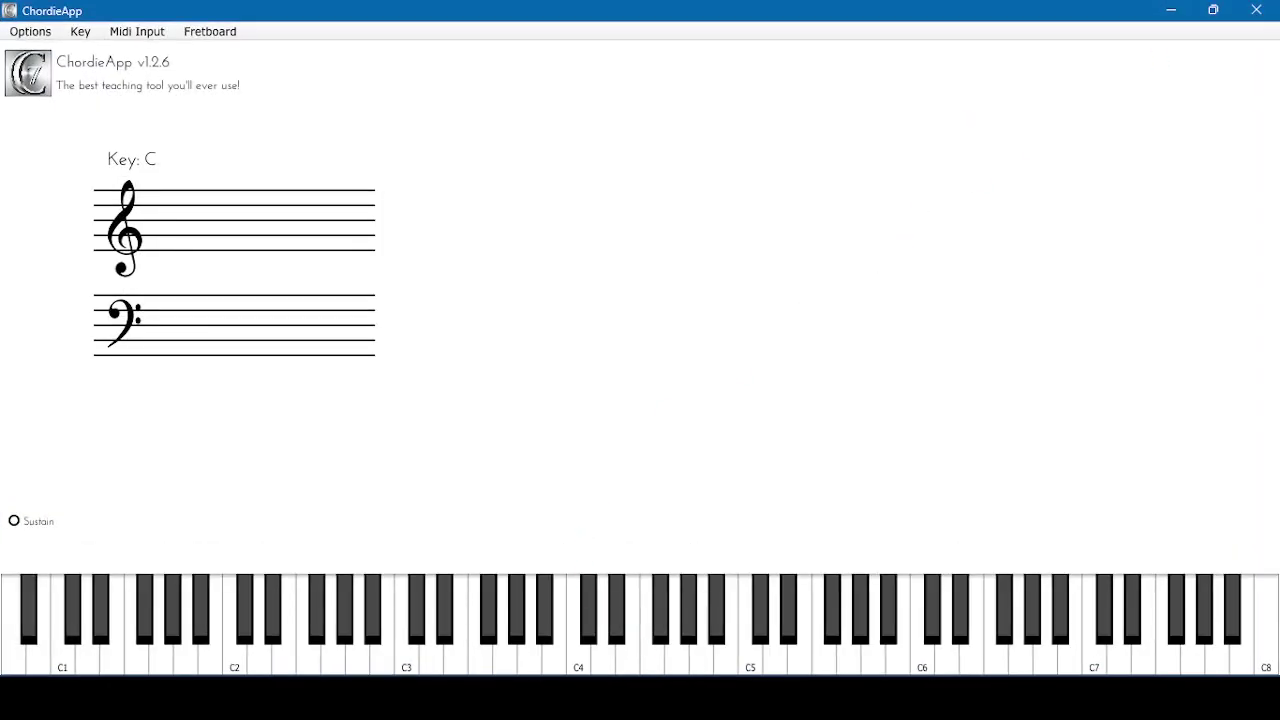
pyautogui.moveTo(900, 712)
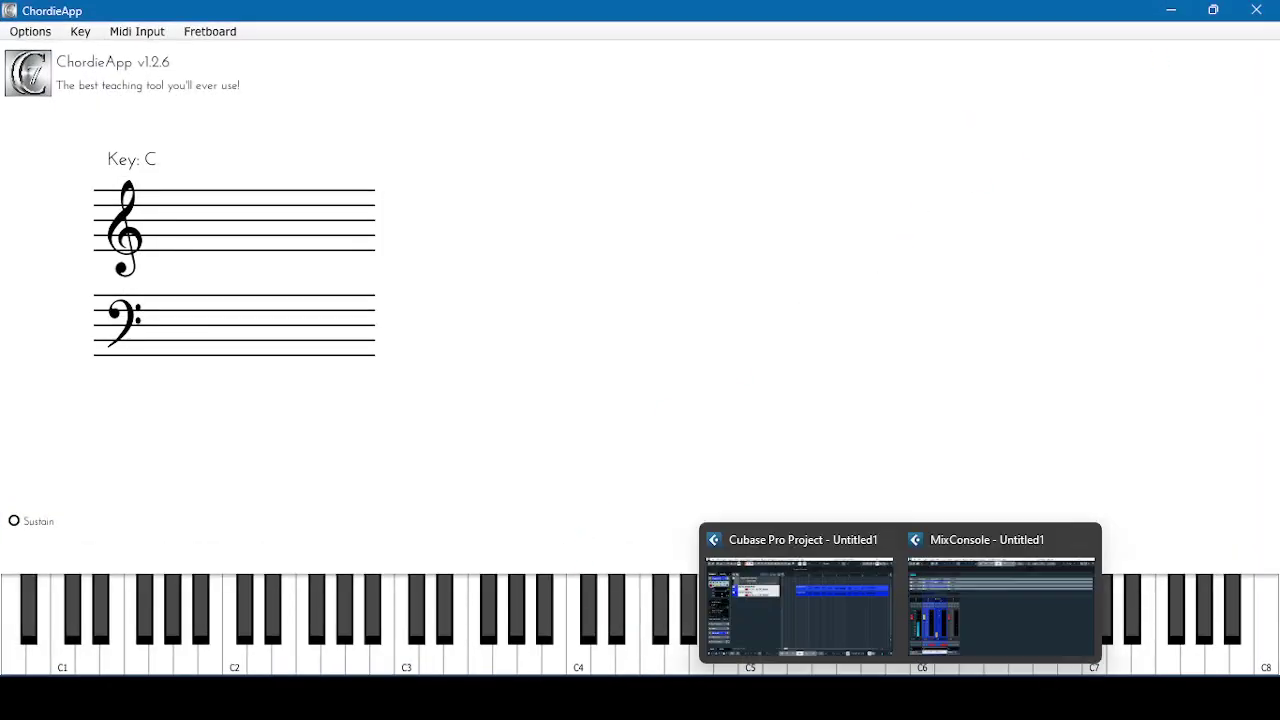
pyautogui.click(836, 631)
pyautogui.click(687, 656)
pyautogui.moveTo(690, 712)
pyautogui.click(622, 655)
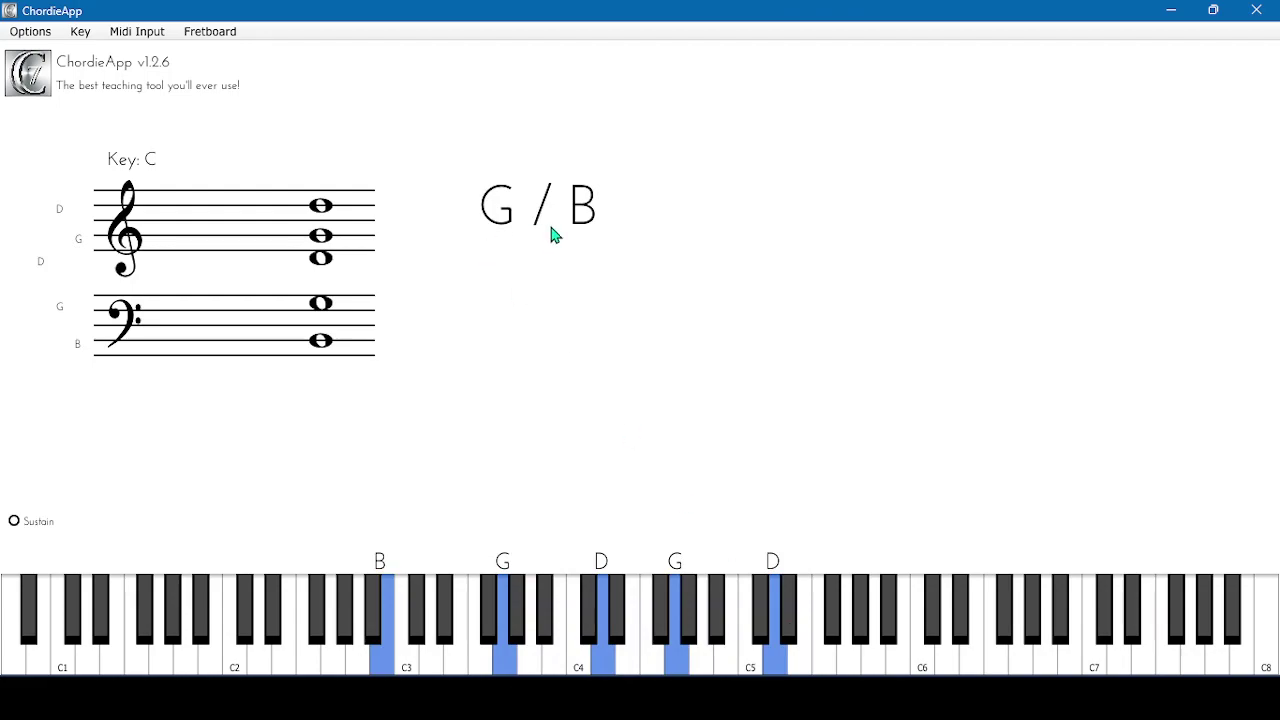
pyautogui.moveTo(900, 705)
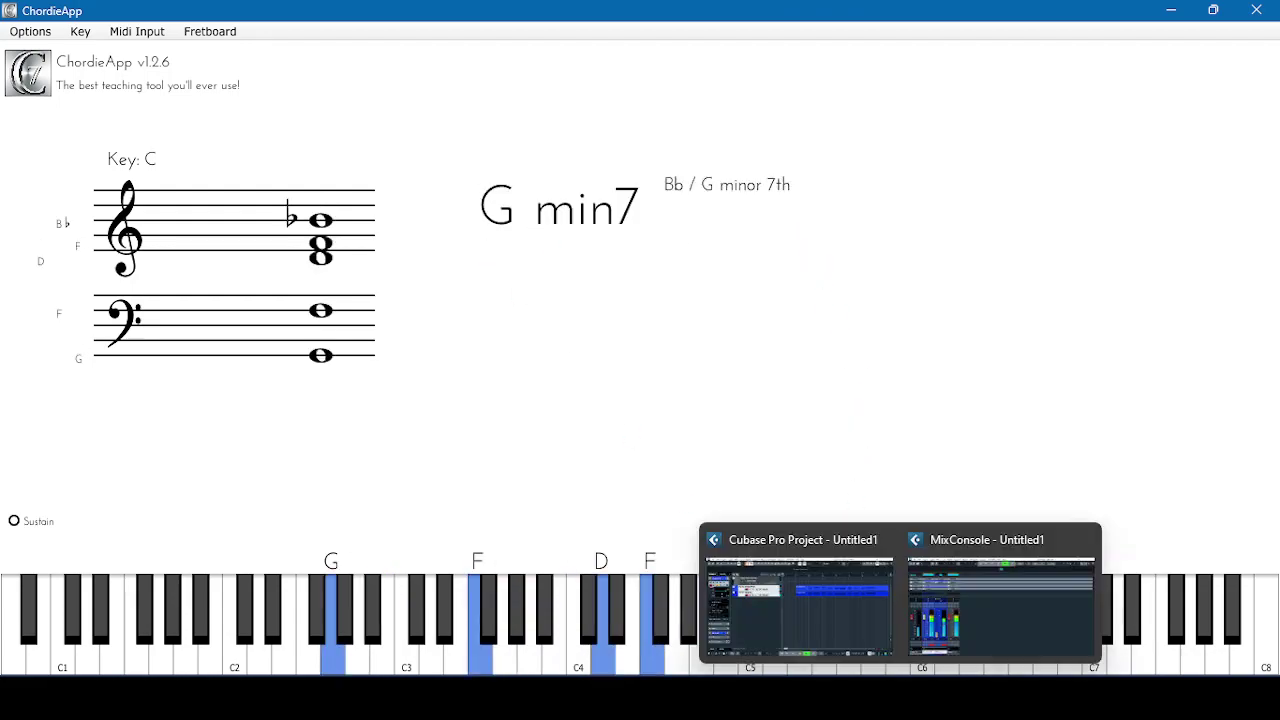
pyautogui.click(856, 625)
pyautogui.press('space')
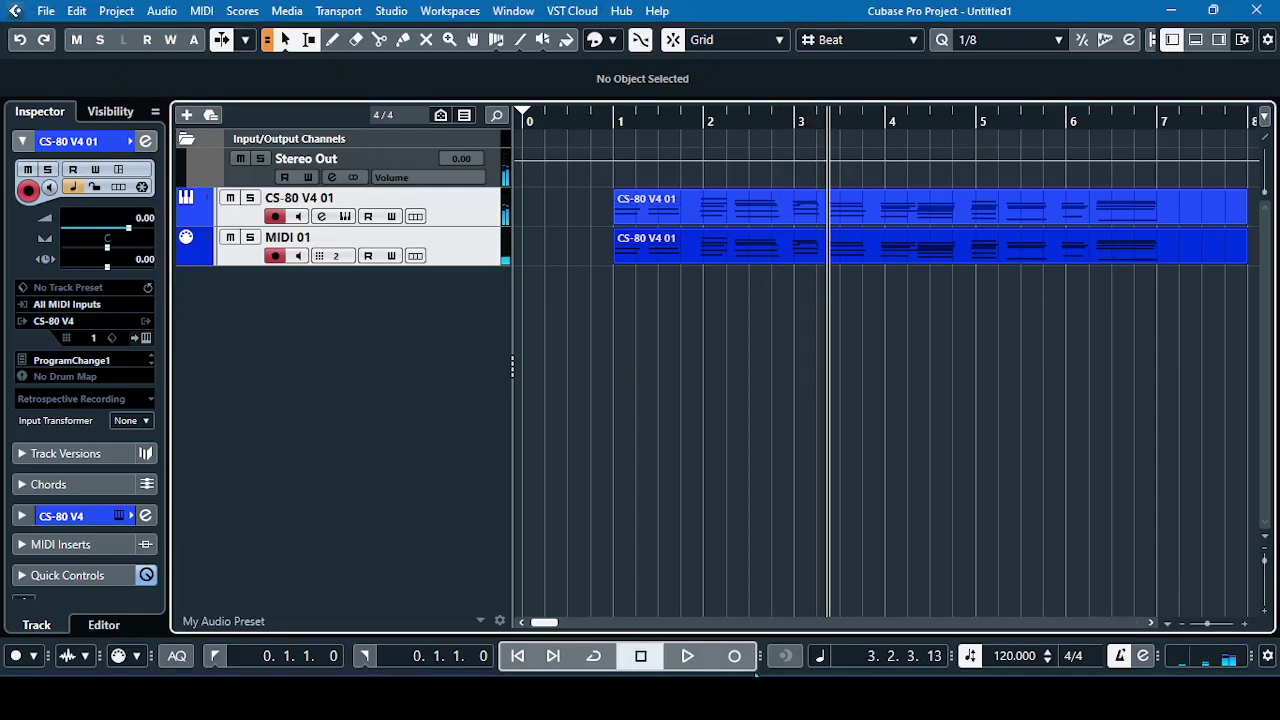
# Play from the start with ChordieApp showing chords, stop, rewind to 0.1.1.0, and disarm MIDI 01.
pyautogui.click(660, 655)
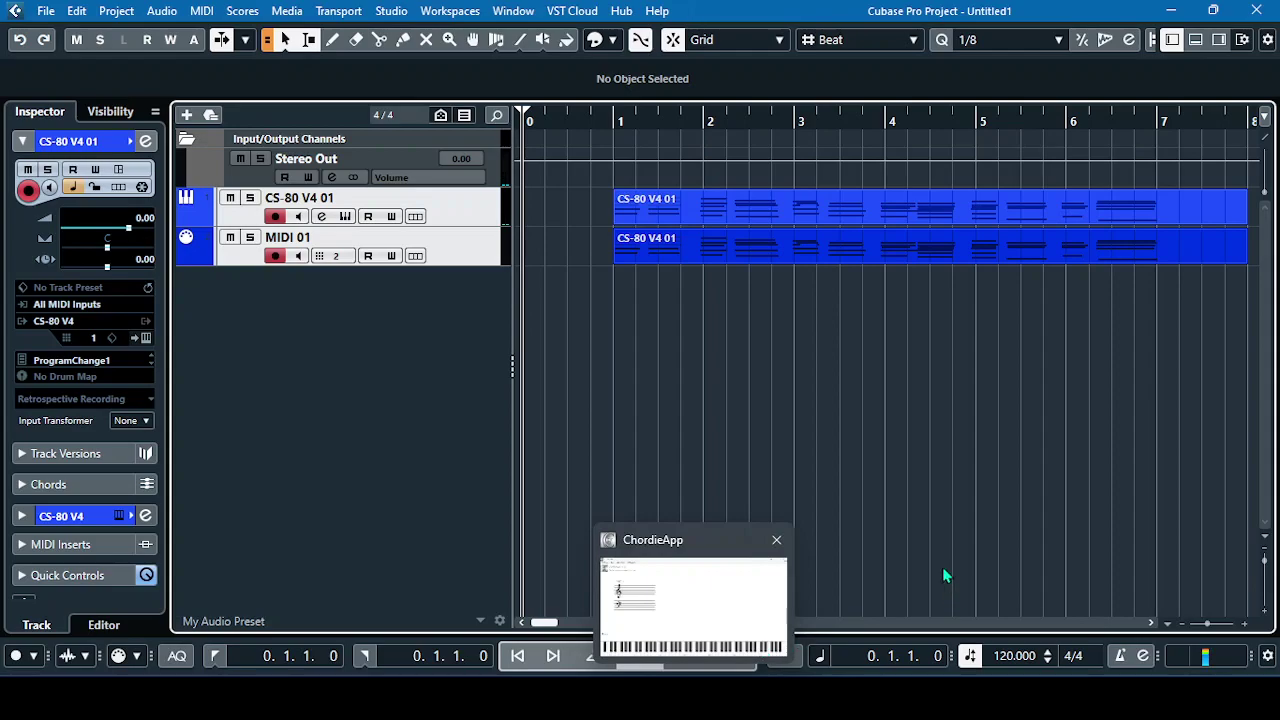
pyautogui.press('space')
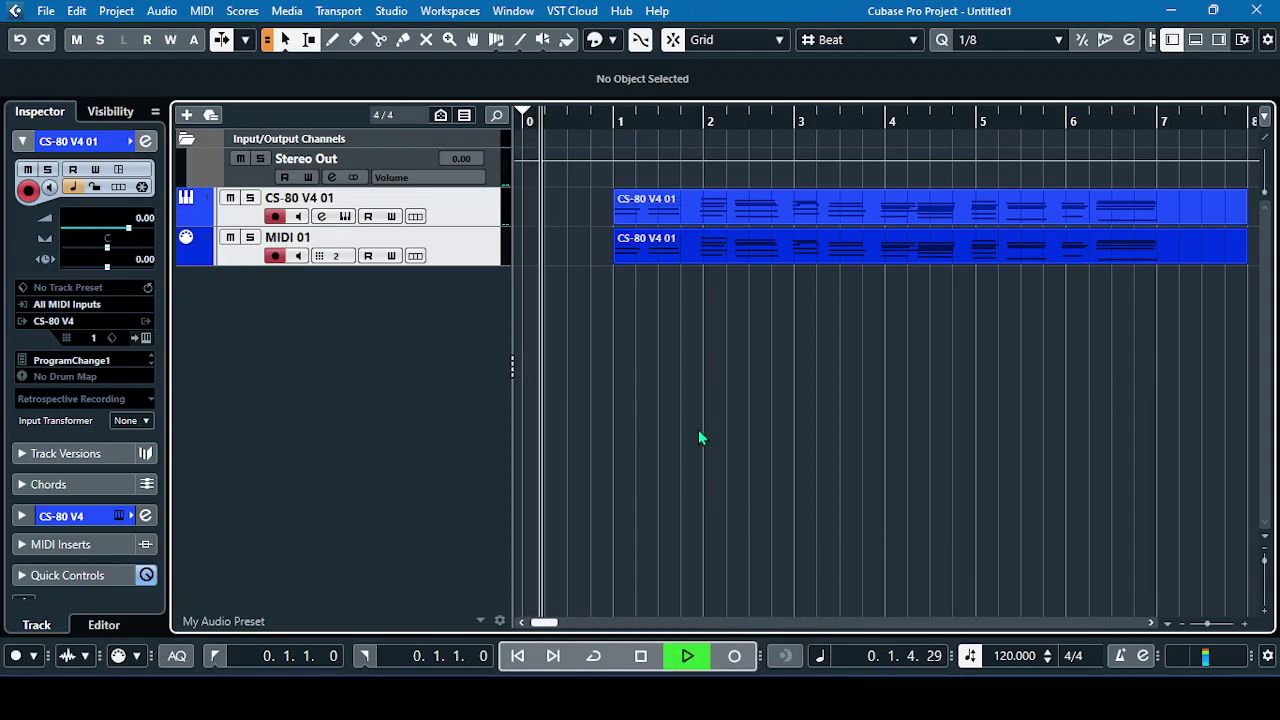
pyautogui.hotkey('alt', 'Tab')
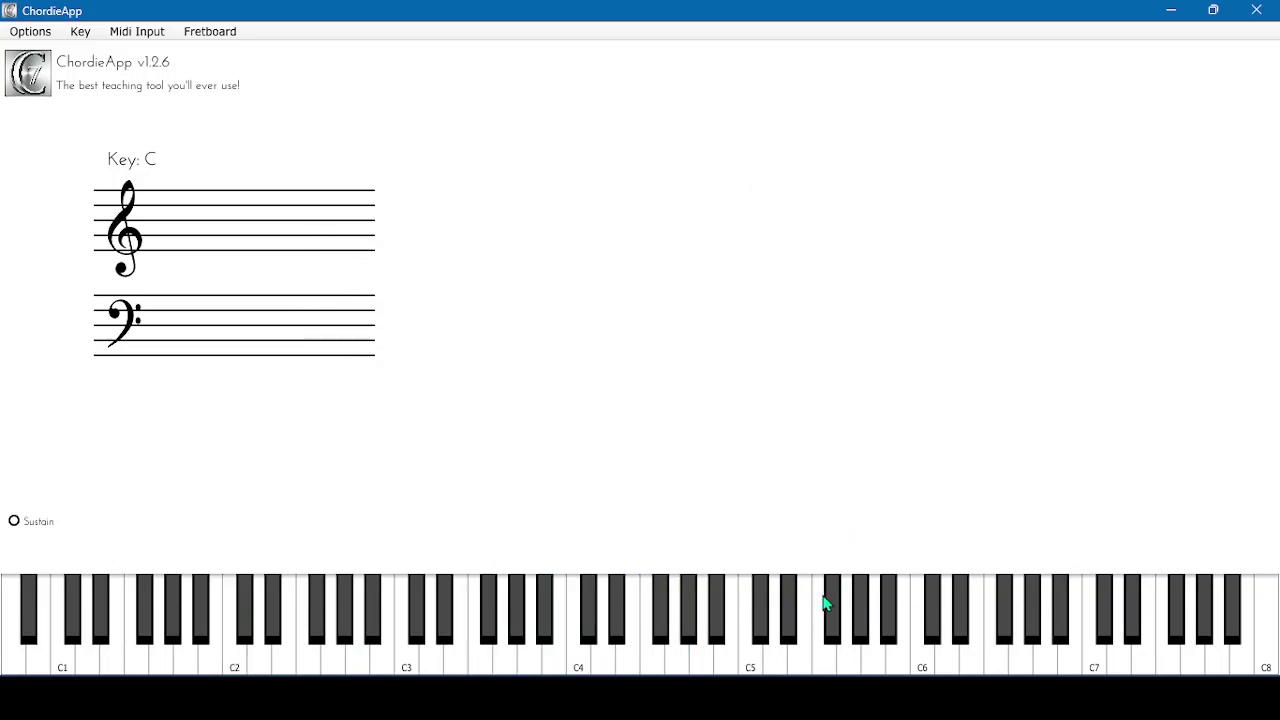
pyautogui.click(754, 595)
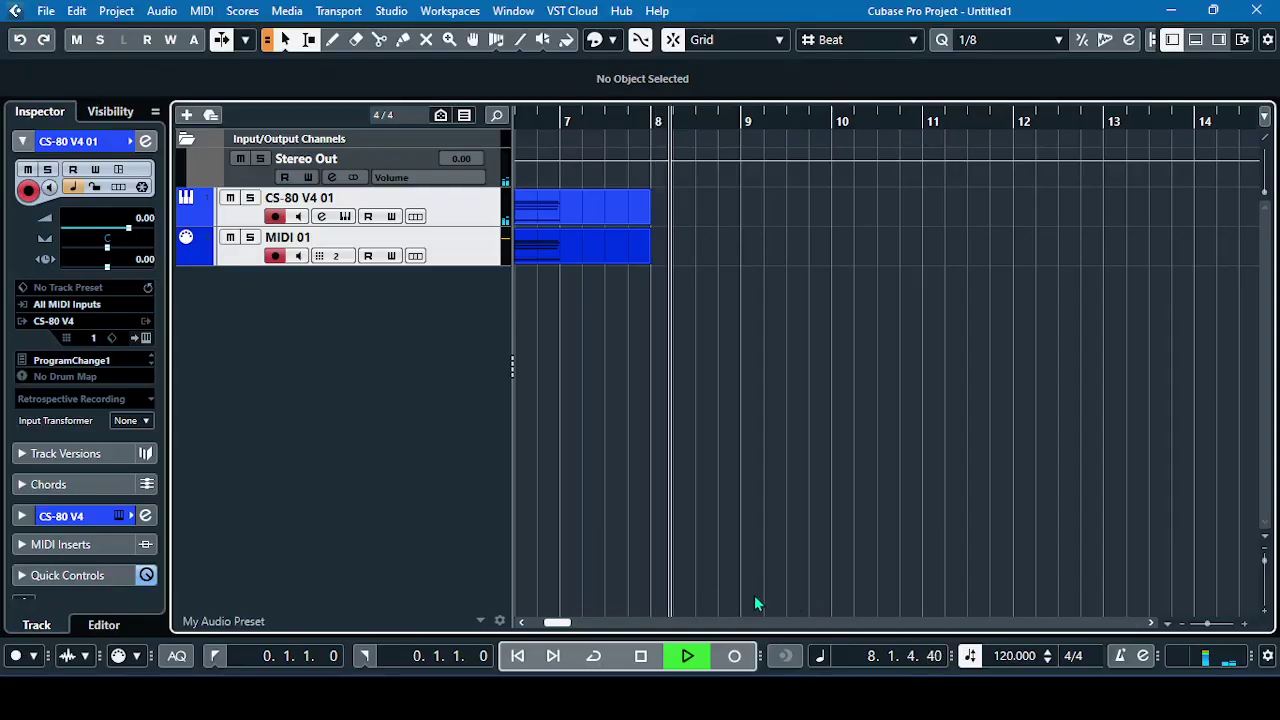
pyautogui.click(643, 656)
pyautogui.click(526, 656)
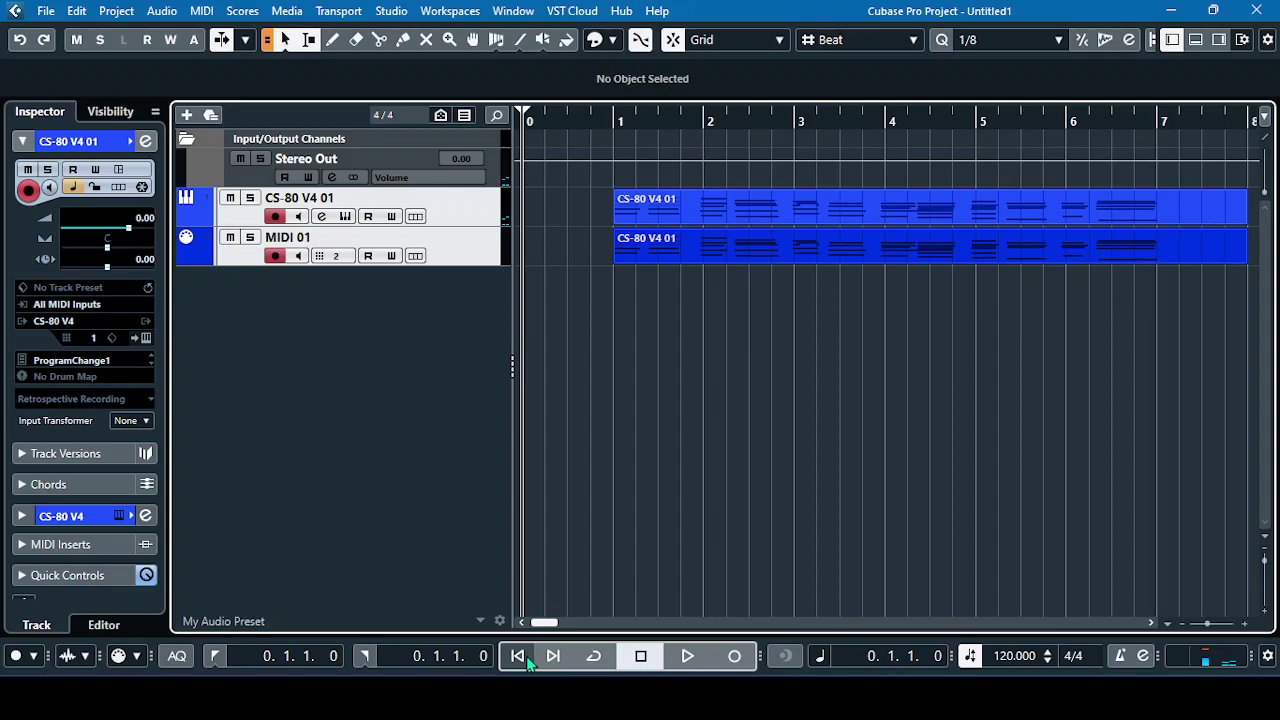
pyautogui.click(230, 222)
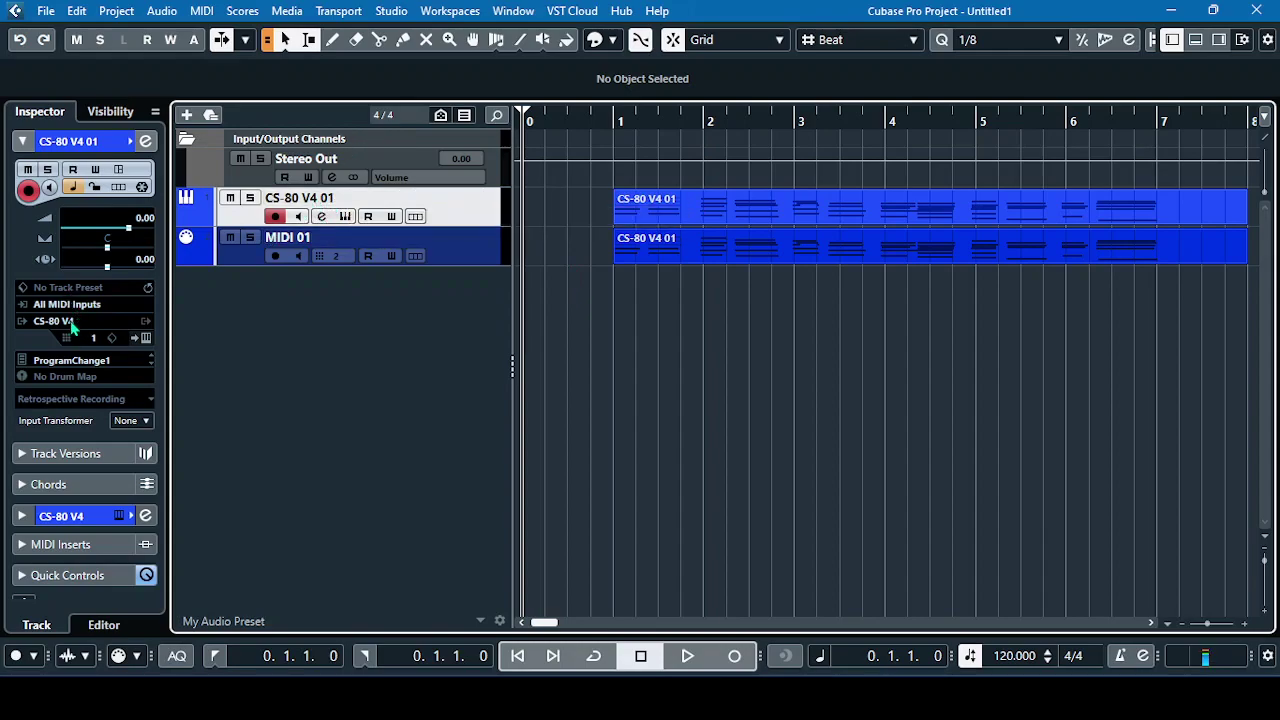
# Delete the recorded CS-80 V4 01 and MIDI 01 parts.
pyautogui.click(716, 215)
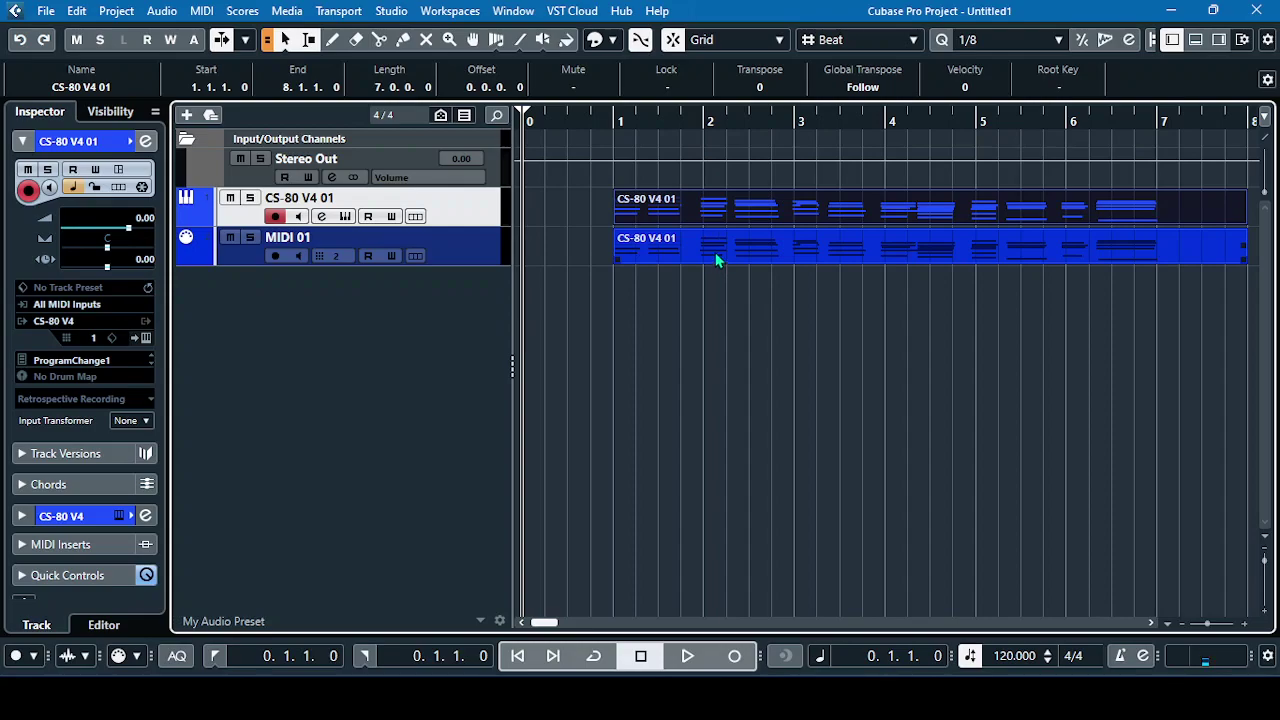
pyautogui.click(715, 252)
pyautogui.press('Delete')
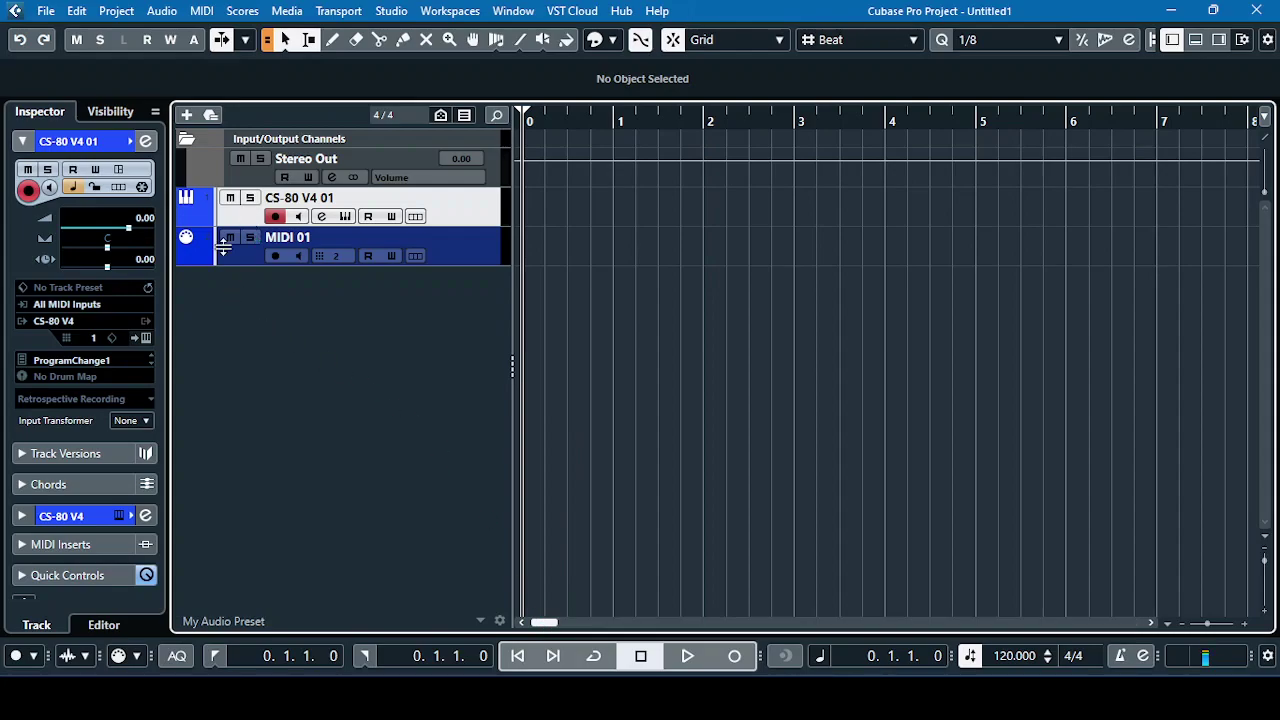
# Replace the top track's instrument with Kontakt 7 from the Other category.
pyautogui.click(70, 325)
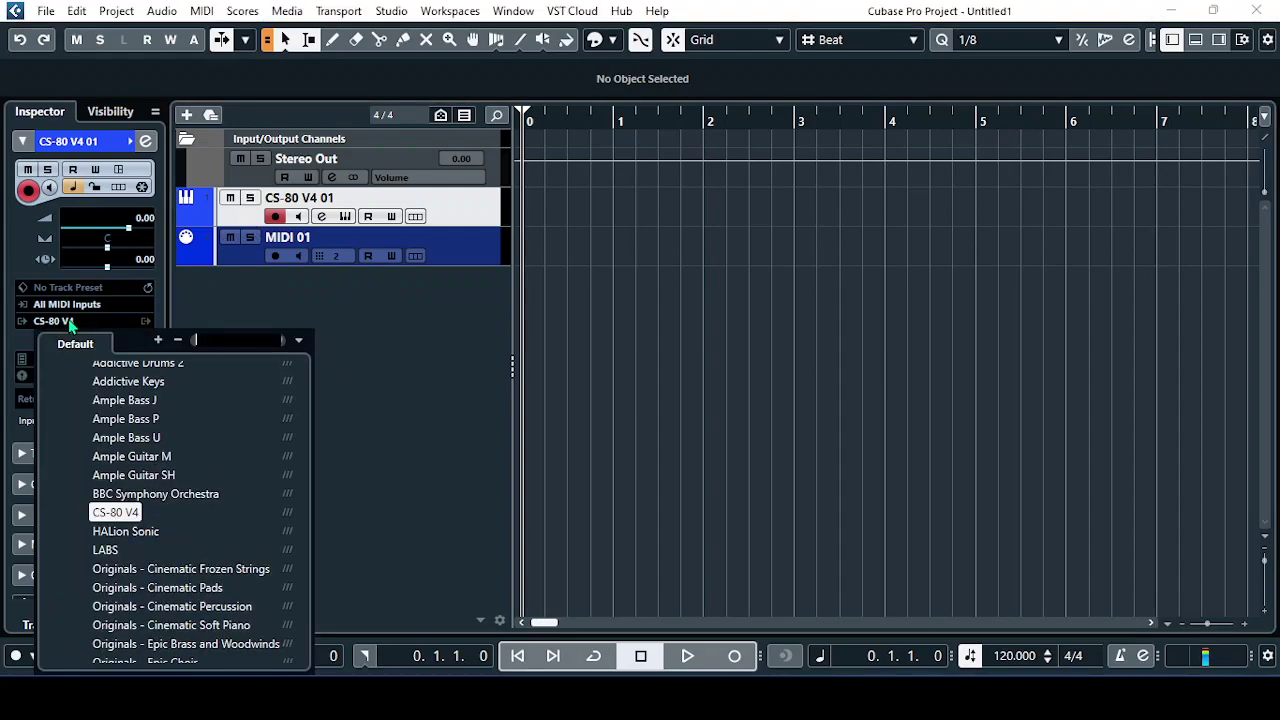
pyautogui.scroll(5, 150, 484)
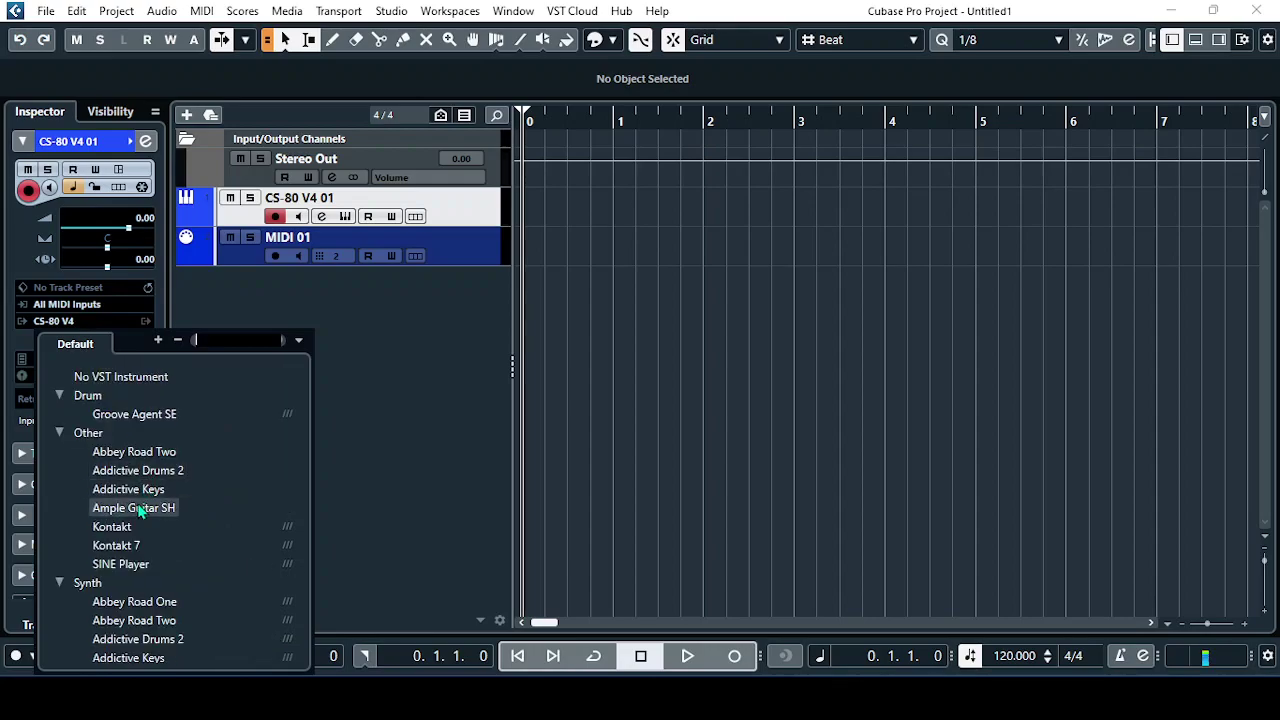
pyautogui.click(362, 451)
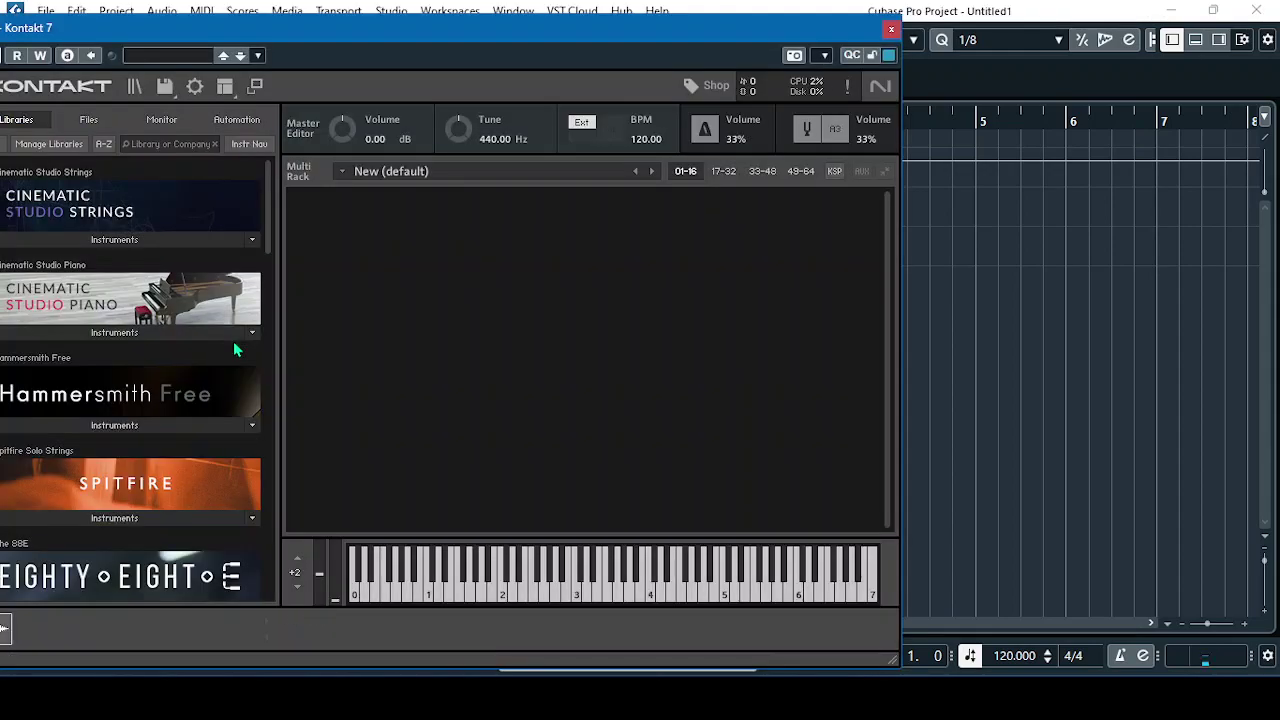
# Load CSS 1st Violins.nki from Cinematic Studio Strings Instruments into Kontakt 7, then close Kontakt.
pyautogui.moveTo(559, 25); pyautogui.dragTo(746, 18)
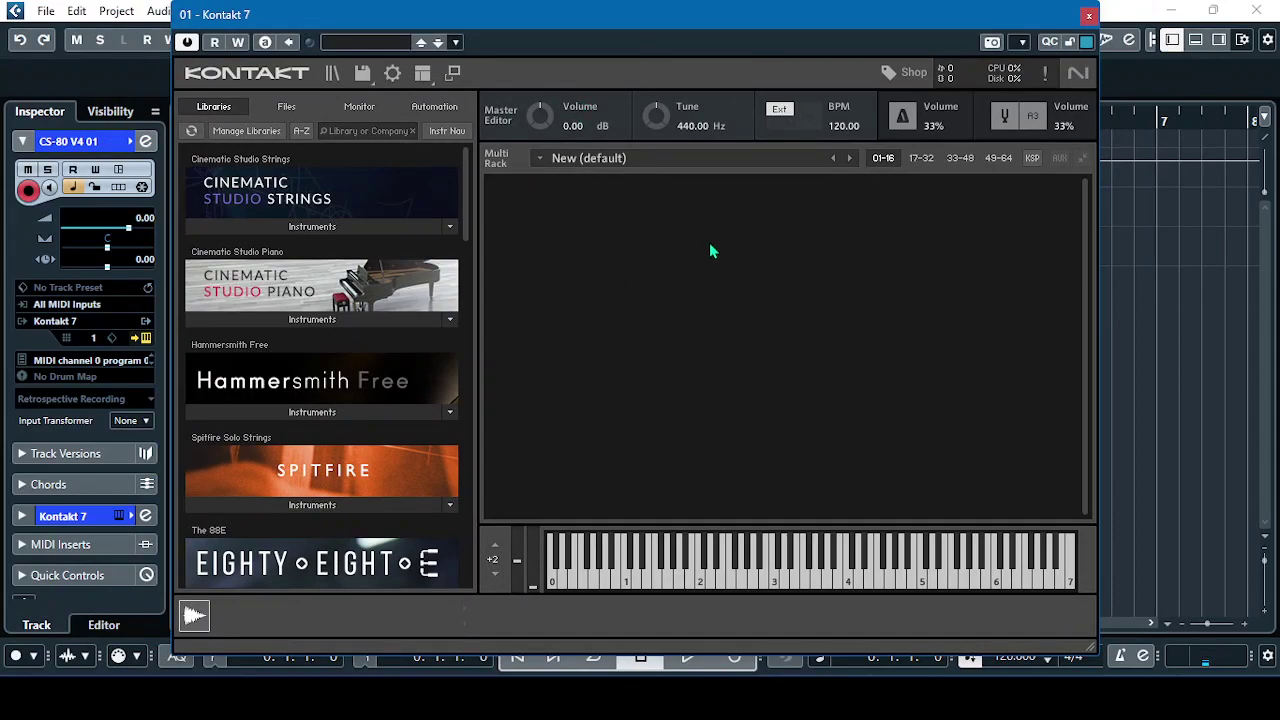
pyautogui.click(308, 228)
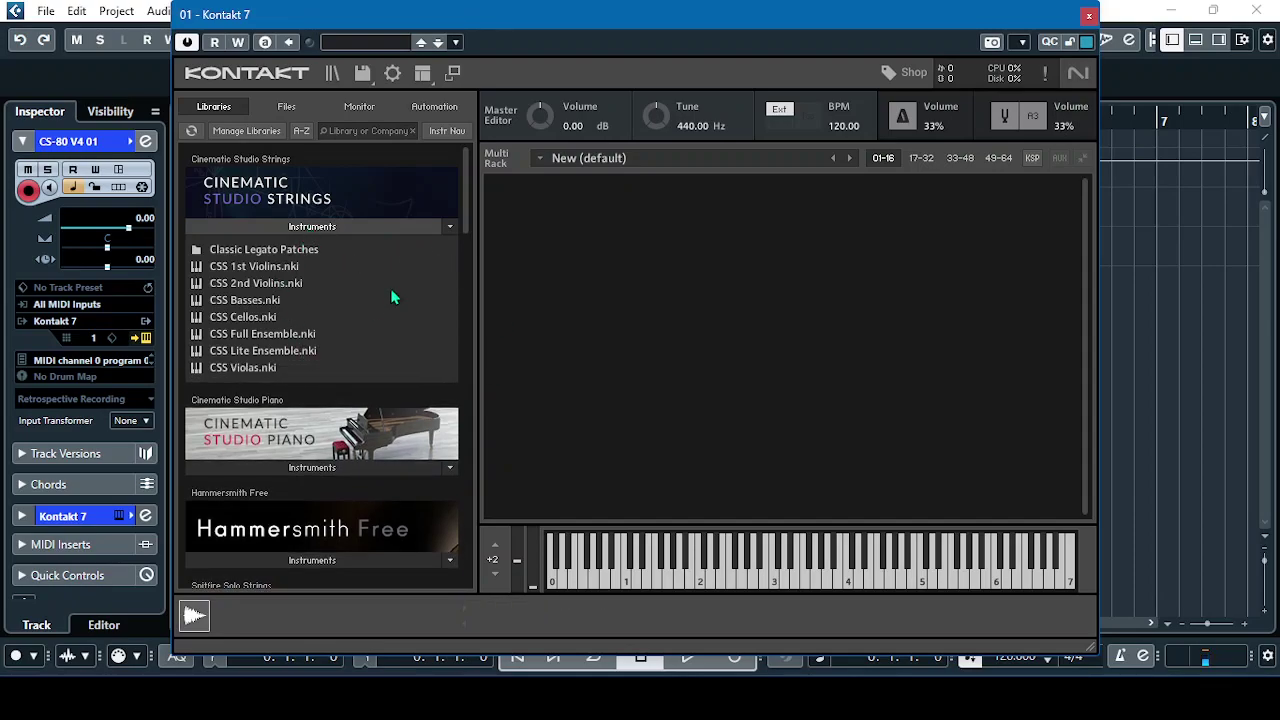
pyautogui.doubleClick(245, 275)
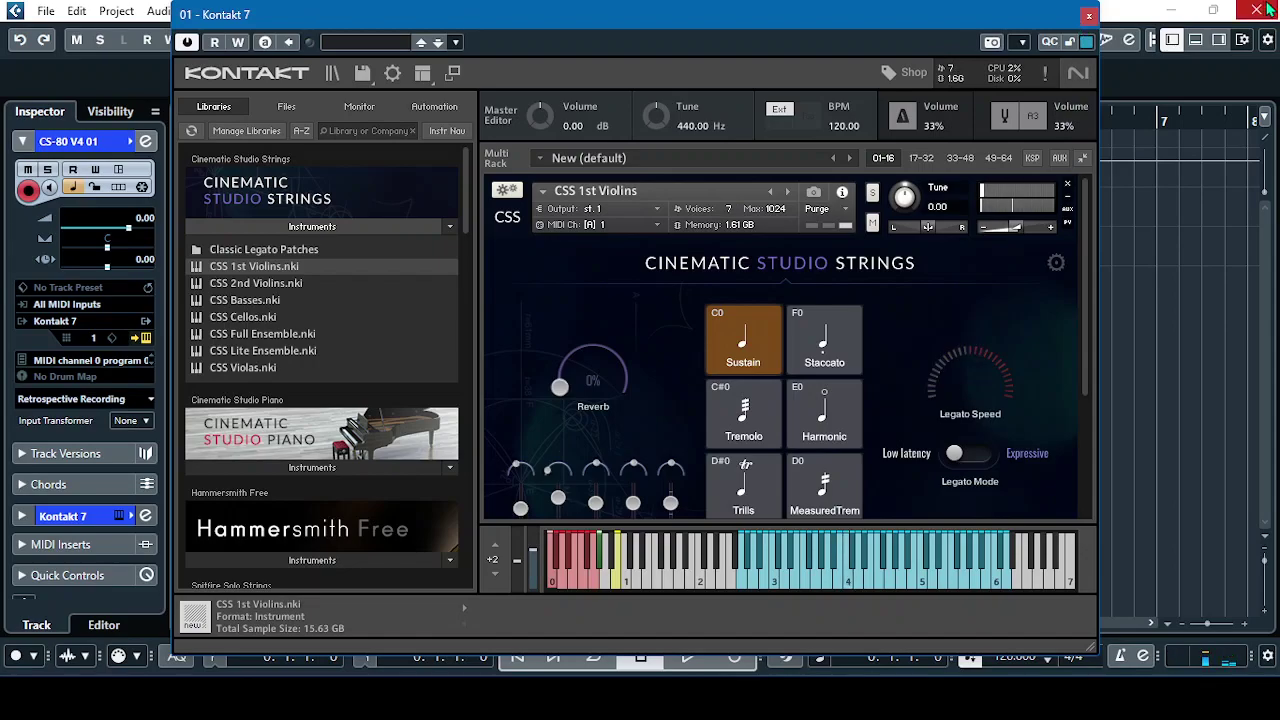
pyautogui.click(1088, 16)
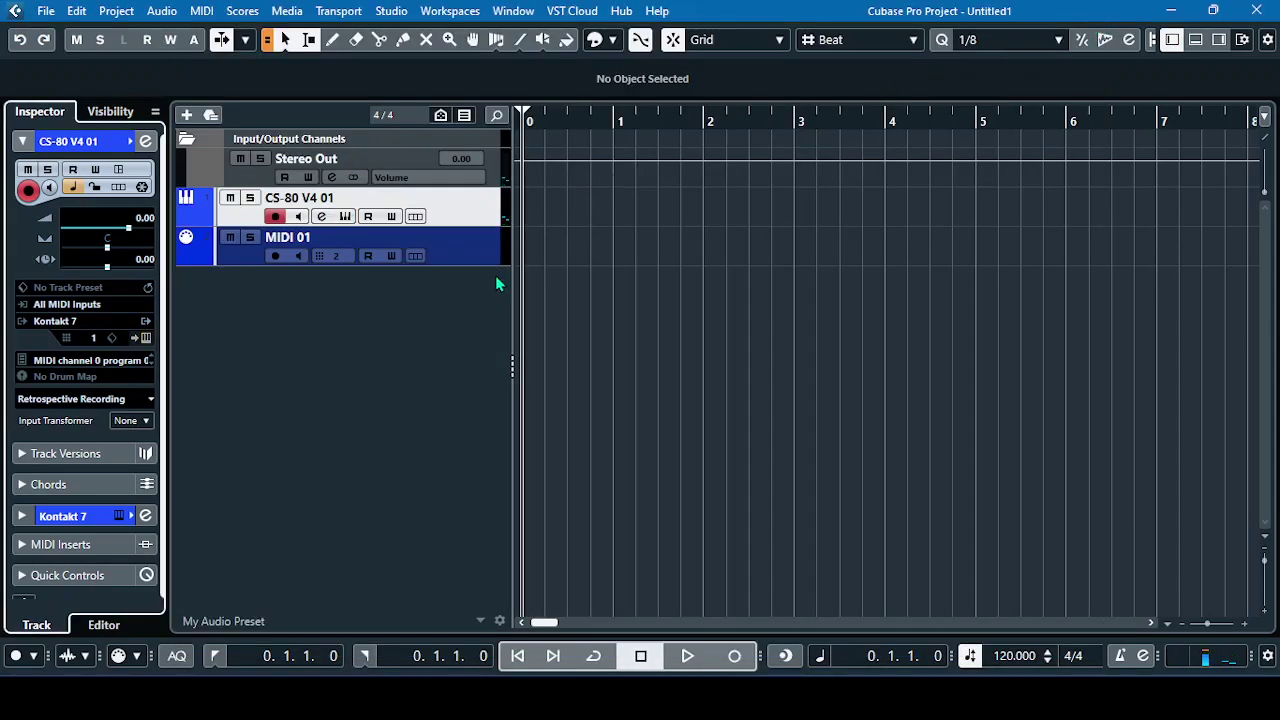
# Enable the metronome, set the position to bar 1, and rename the track 'CSS Violins 1'.
pyautogui.click(1120, 655)
pyautogui.click(610, 122)
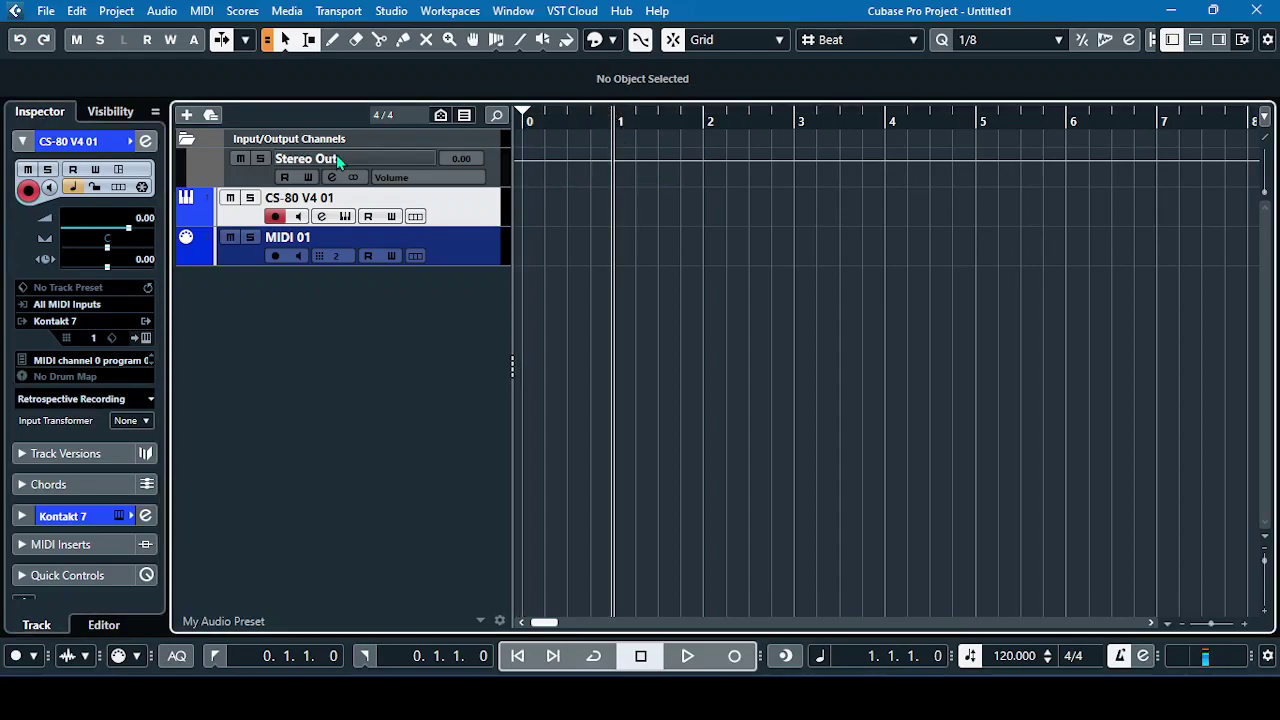
pyautogui.doubleClick(326, 198)
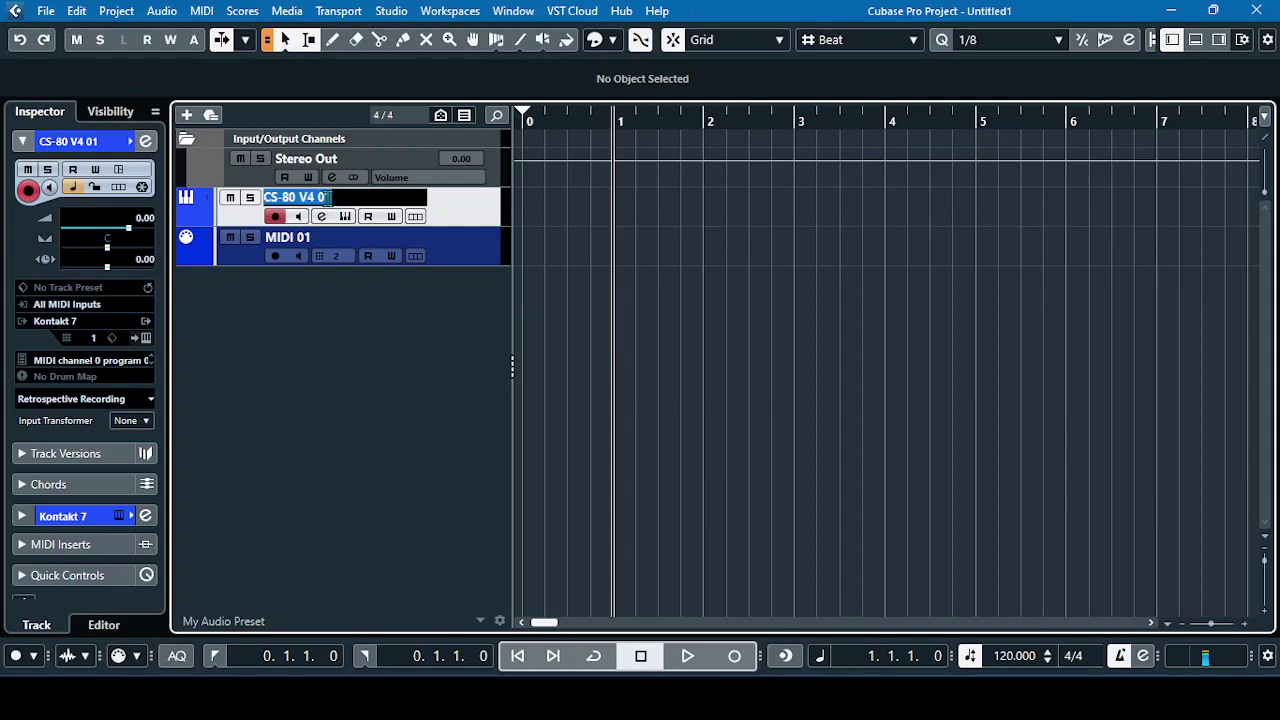
pyautogui.write('CSS V')
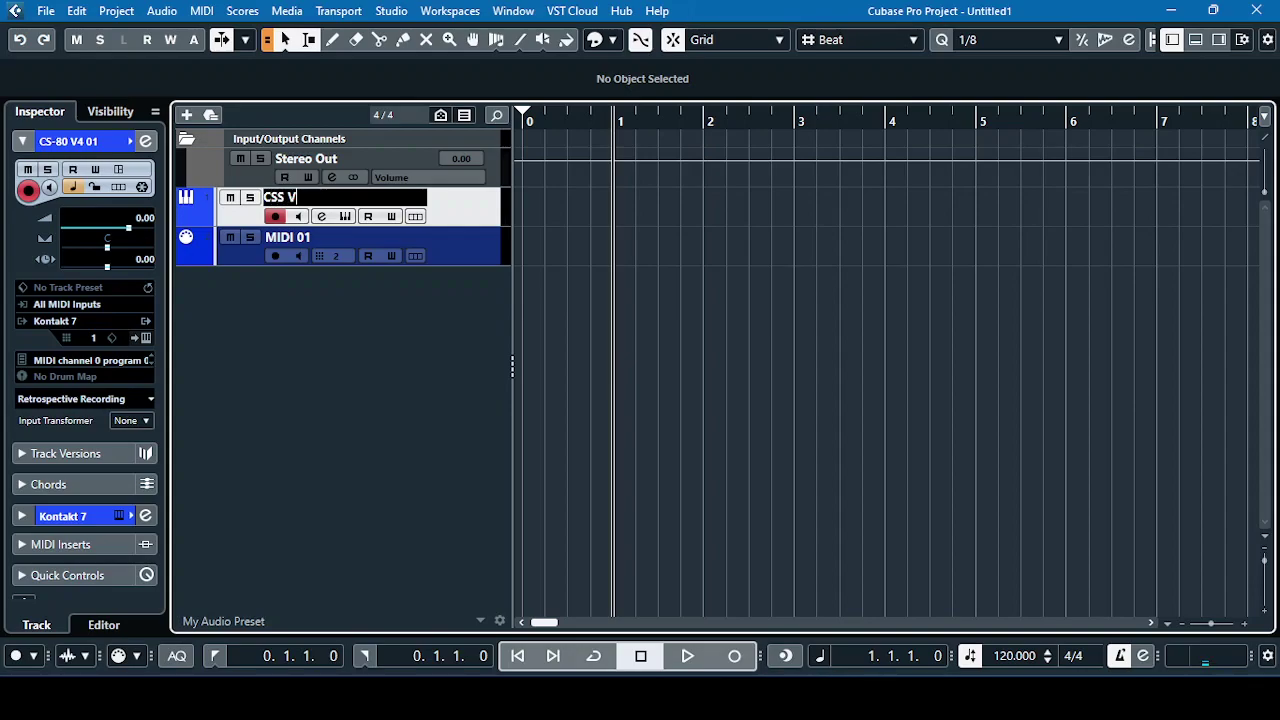
pyautogui.write('iolins 1')
pyautogui.press('Return')
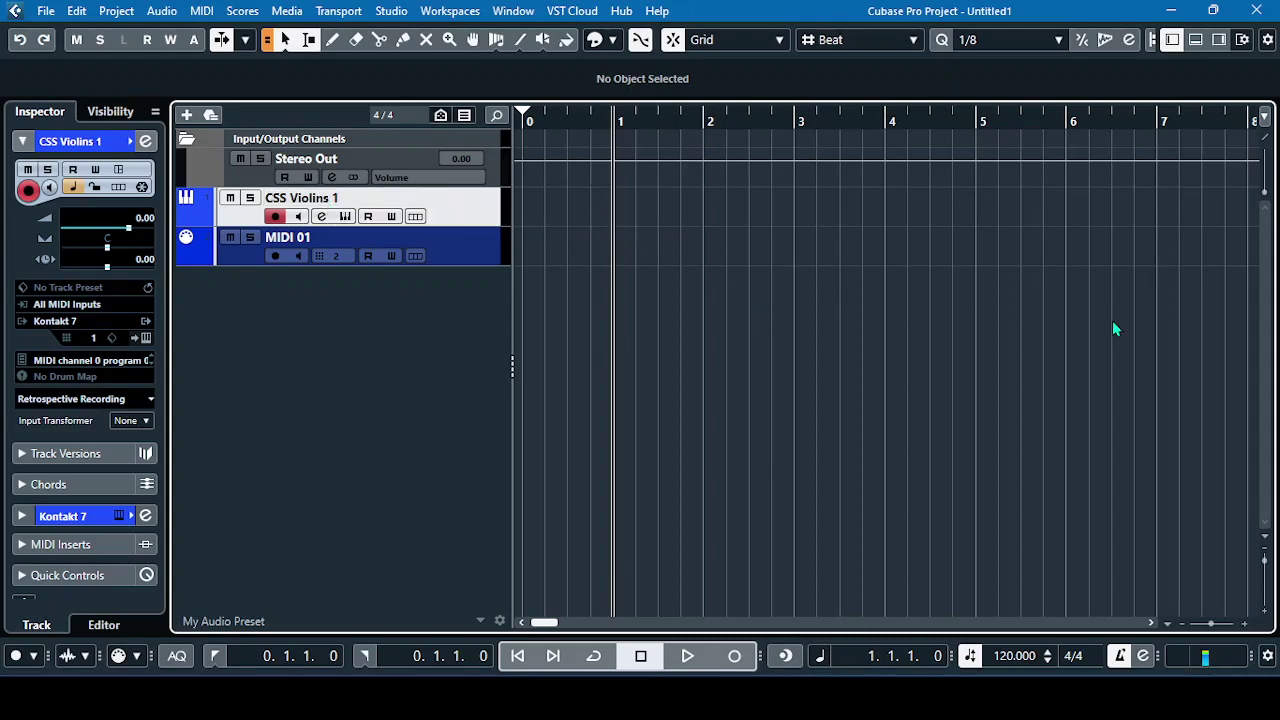
# Record a violin part on CSS Violins 1 spanning bars 1–8, then return to the start.
pyautogui.click(735, 658)
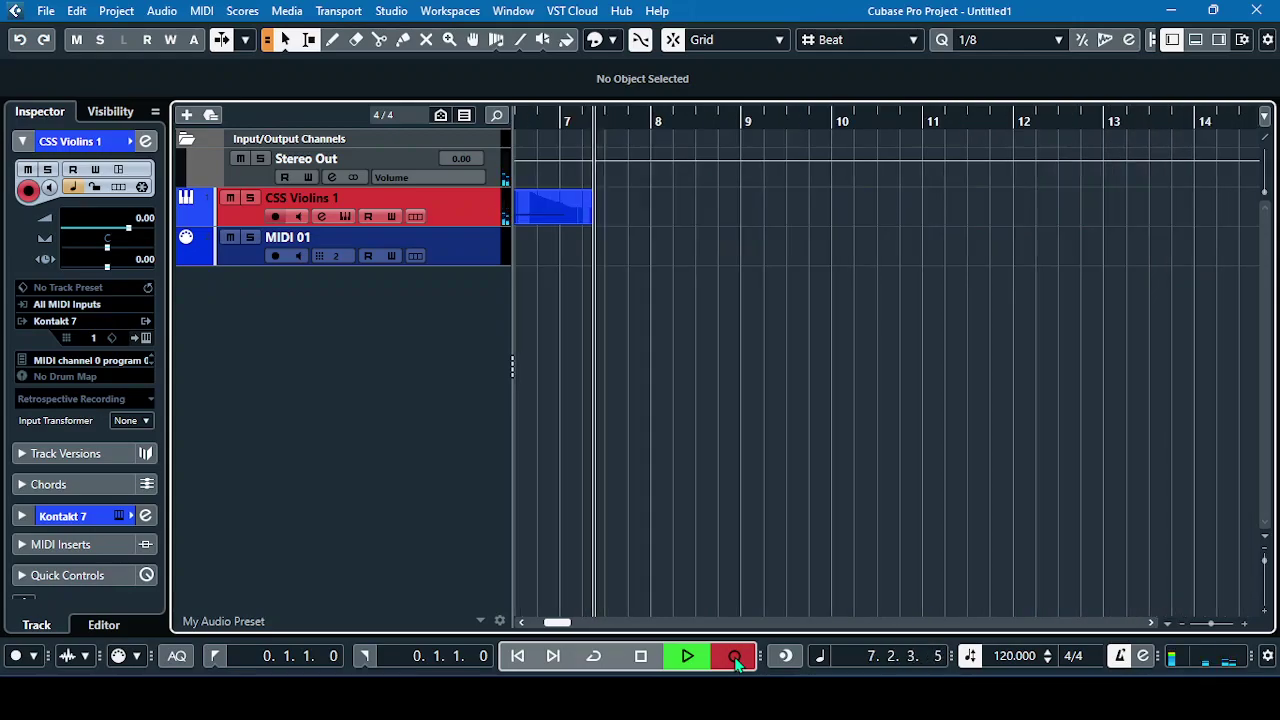
pyautogui.press('space')
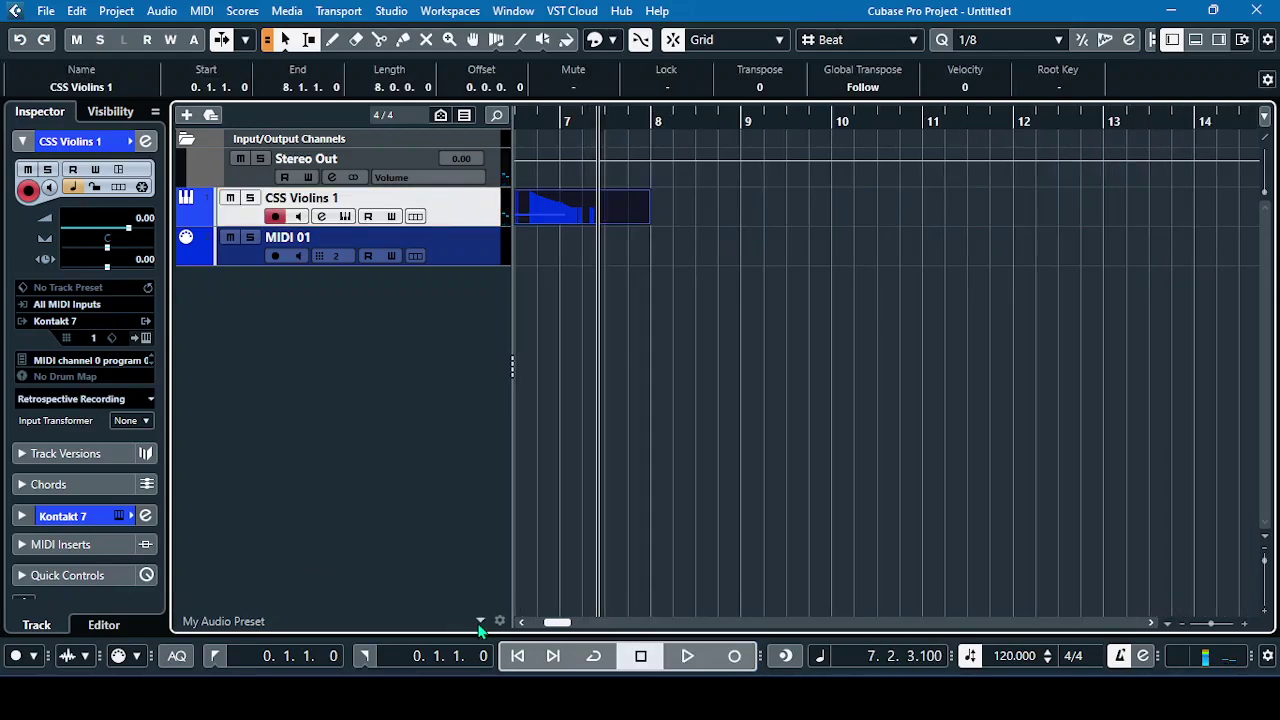
pyautogui.moveTo(557, 623); pyautogui.dragTo(540, 624)
pyautogui.click(828, 422)
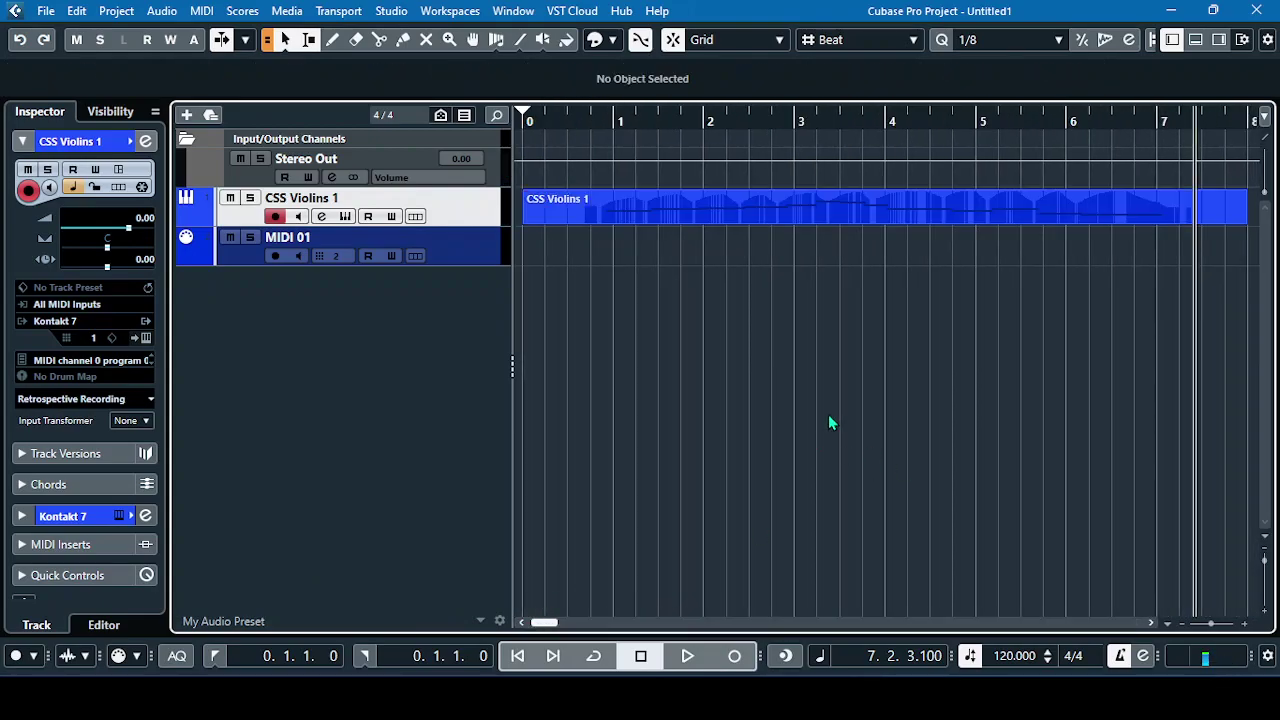
pyautogui.click(517, 655)
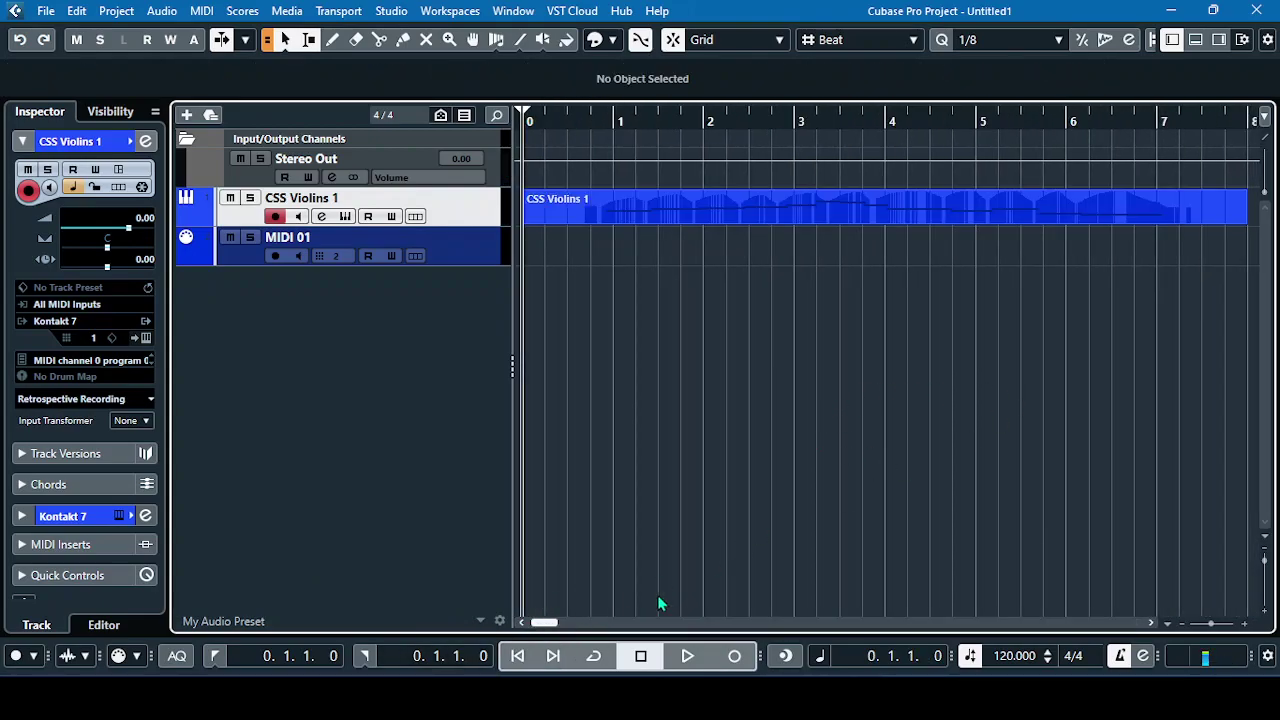
# With the Object Selection tool, Alt-copy the CSS Violins 1 part onto MIDI 01.
pyautogui.click(593, 238)
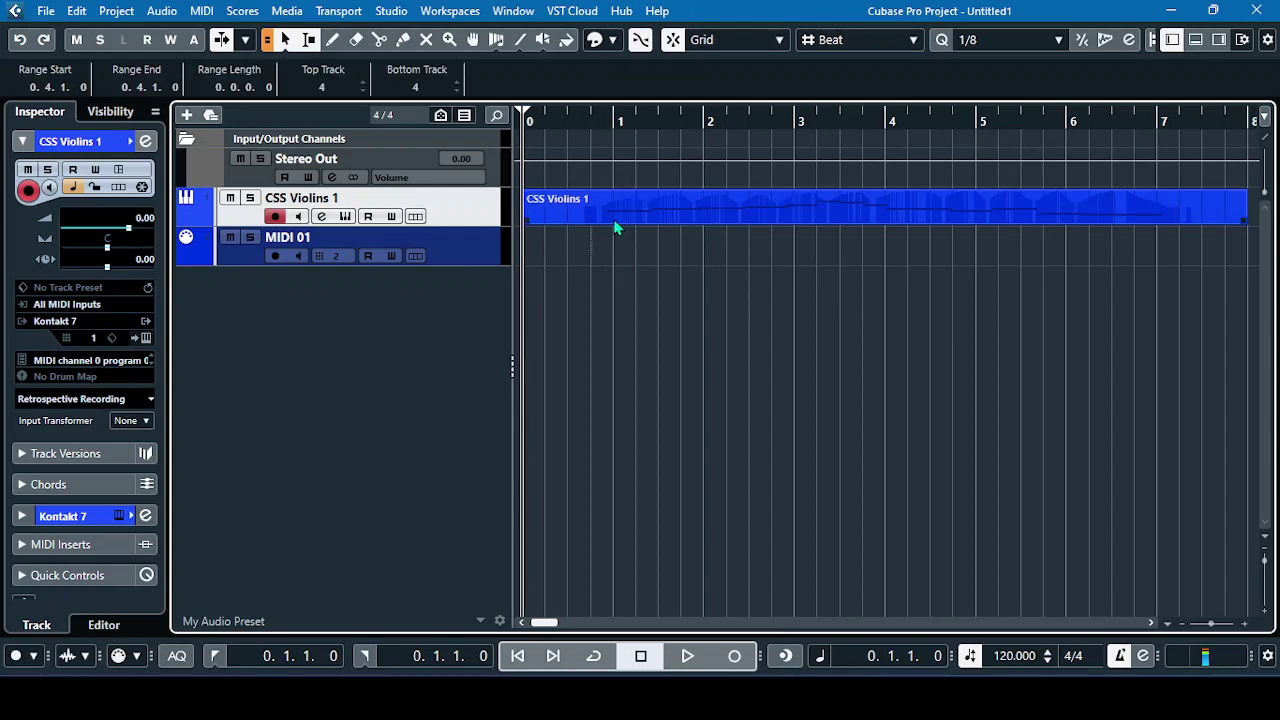
pyautogui.press('1')
pyautogui.moveTo(616, 217); pyautogui.dragTo(616, 240)
pyautogui.click(624, 338)
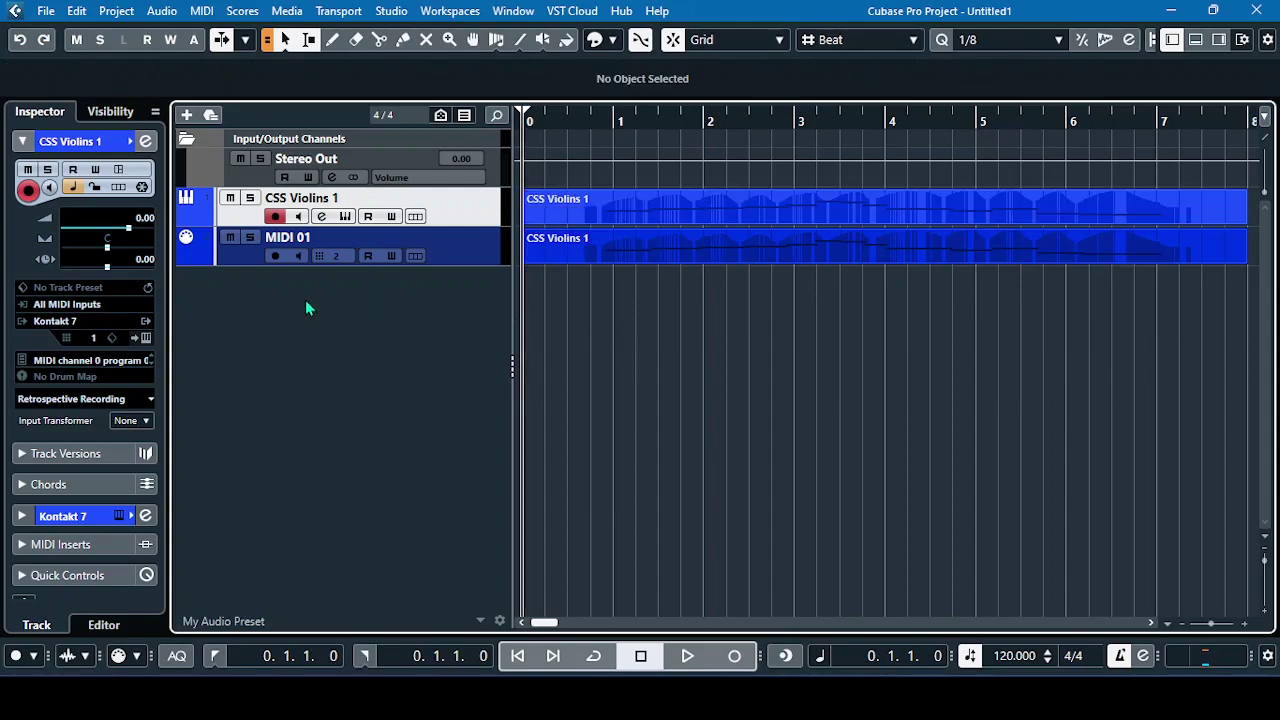
# Record-enable MIDI 01, check ChordieApp, then return to the Cubase project window.
pyautogui.click(275, 256)
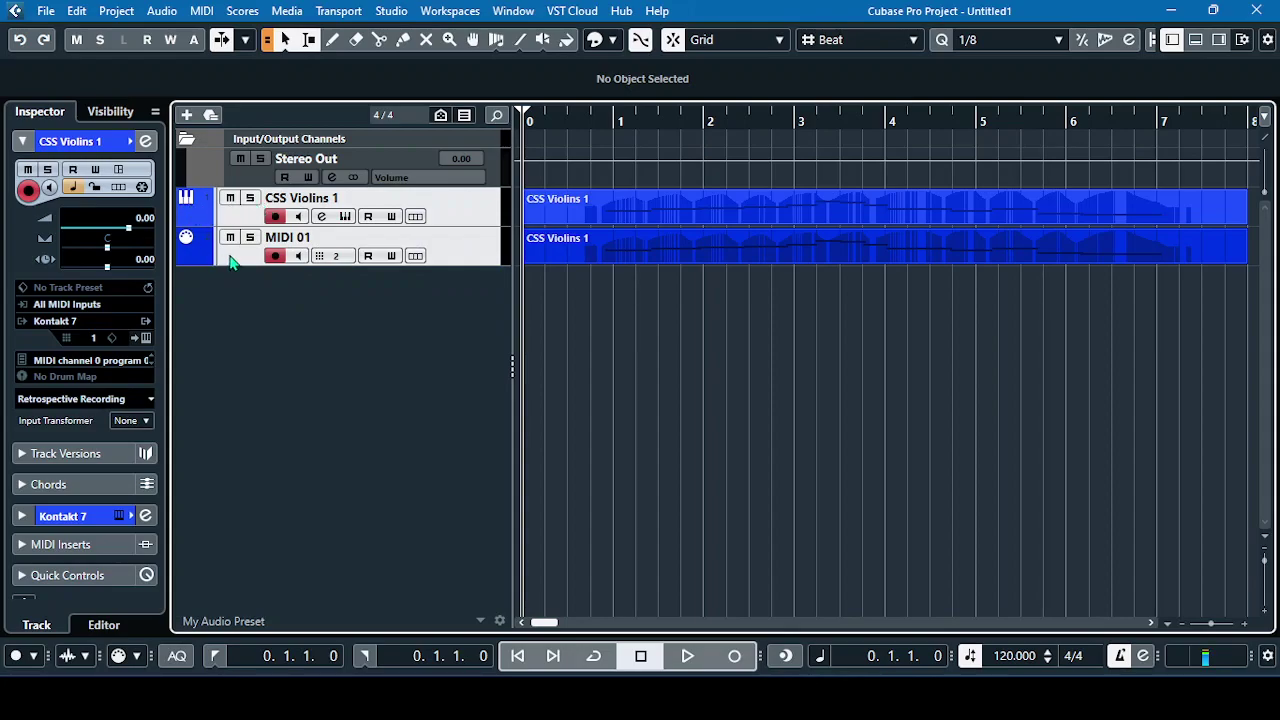
pyautogui.moveTo(694, 715)
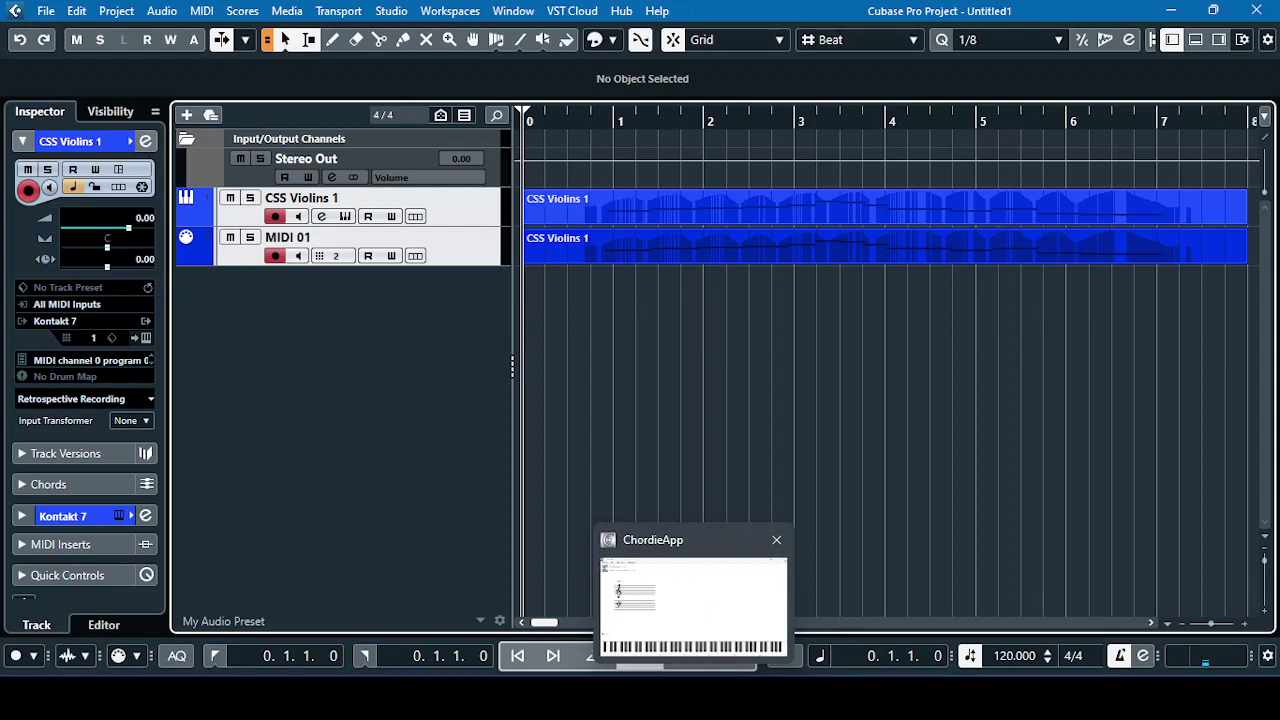
pyautogui.click(729, 634)
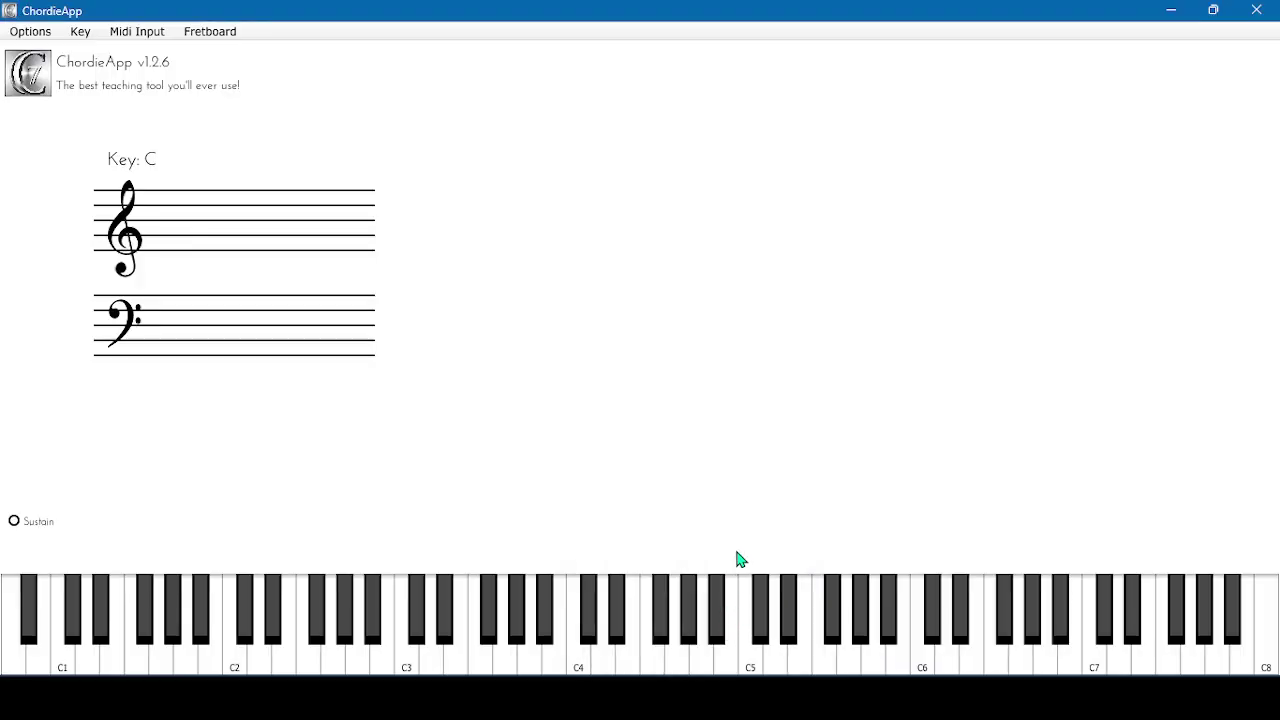
pyautogui.click(900, 715)
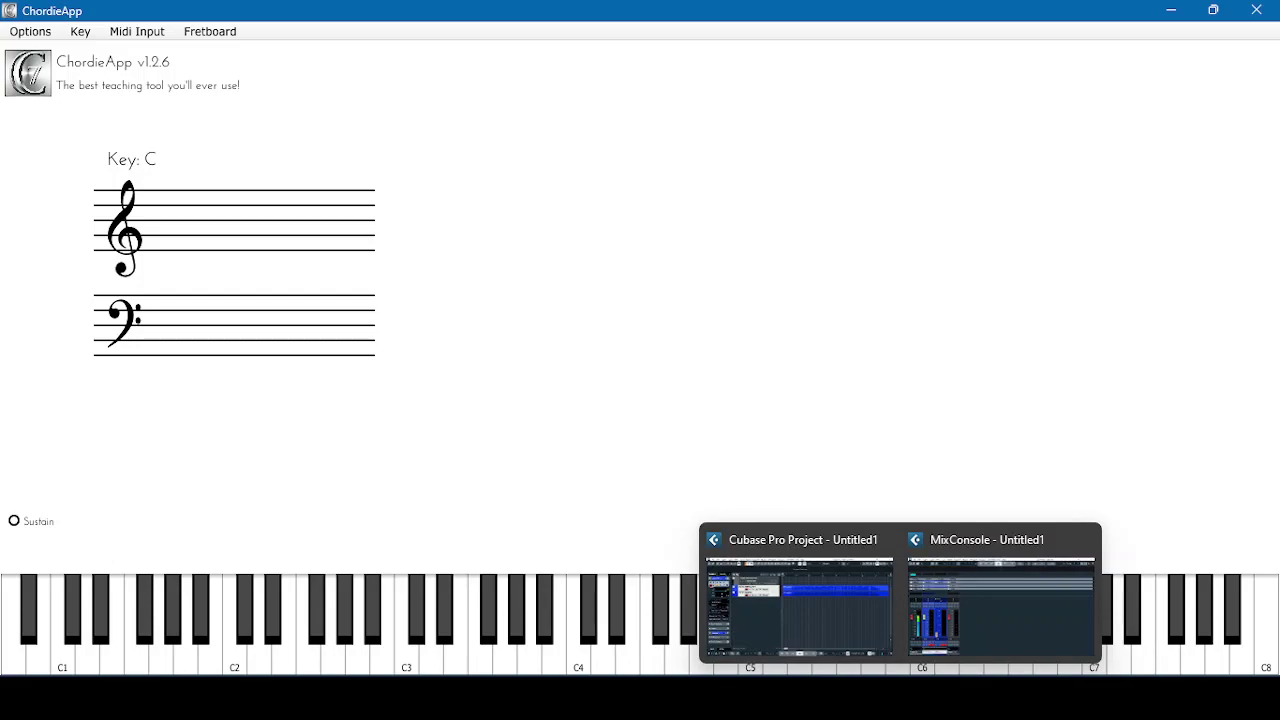
pyautogui.click(866, 628)
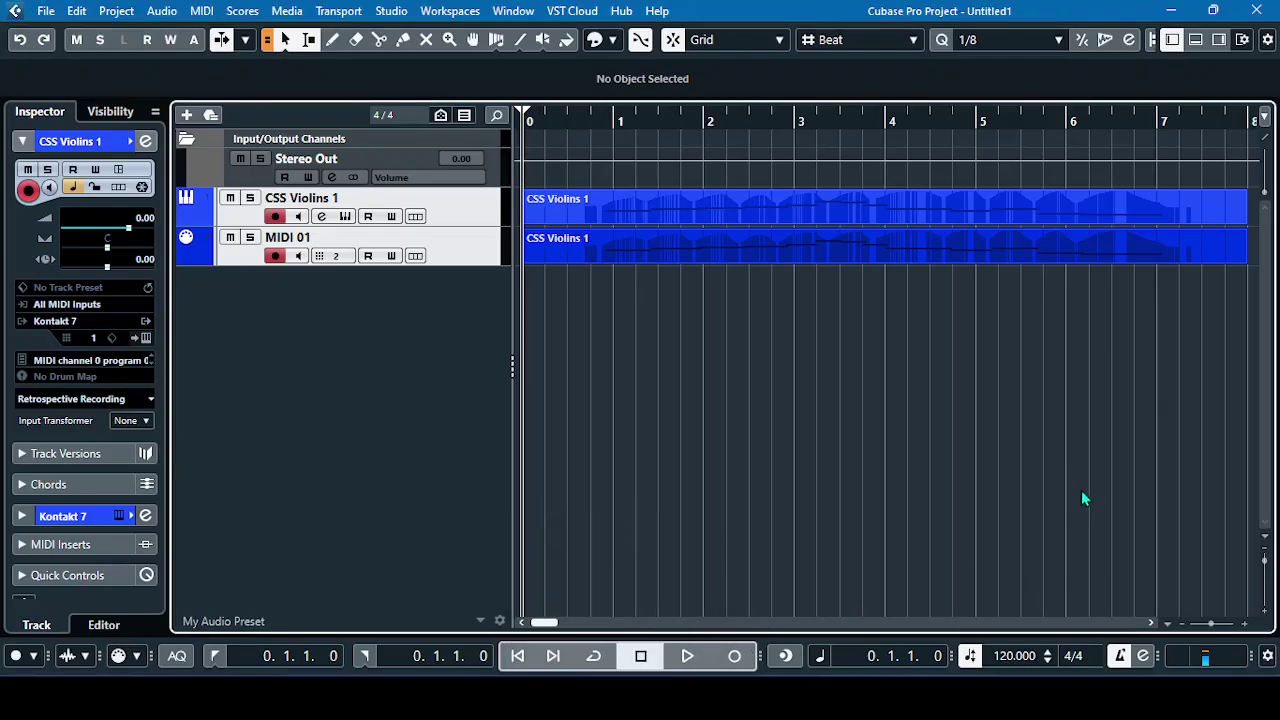
pyautogui.click(689, 656)
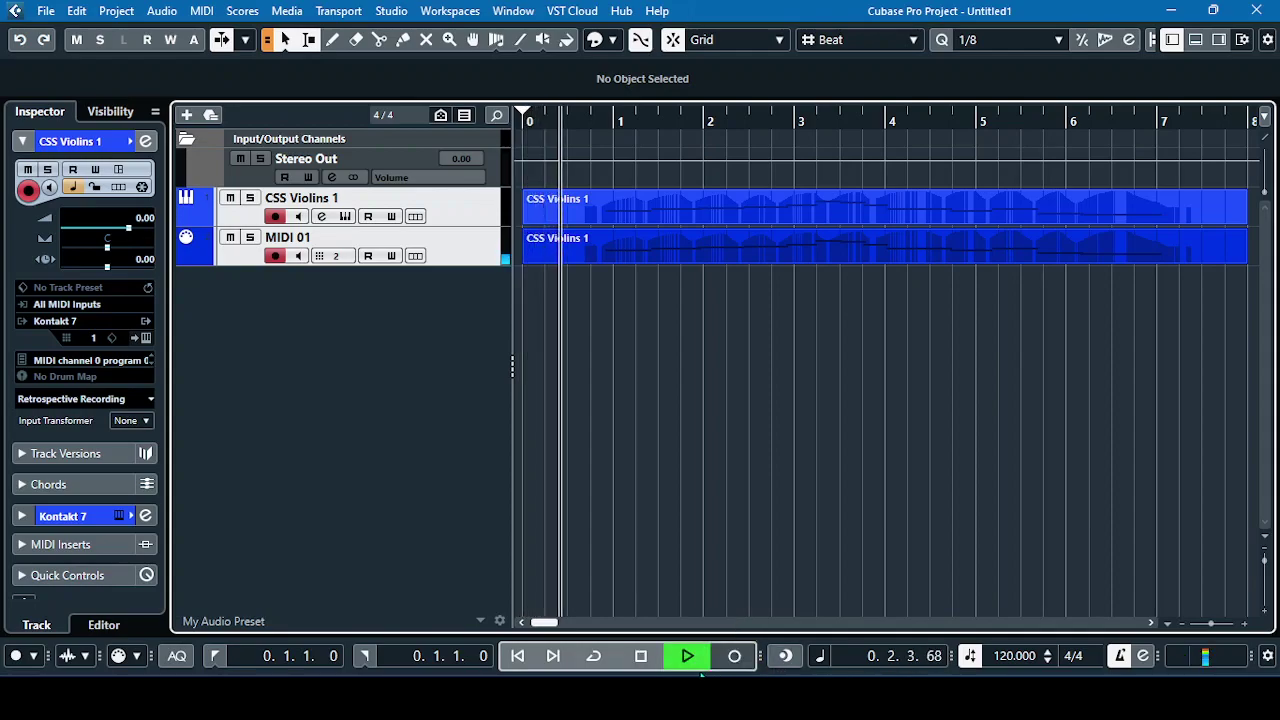
pyautogui.press('space')
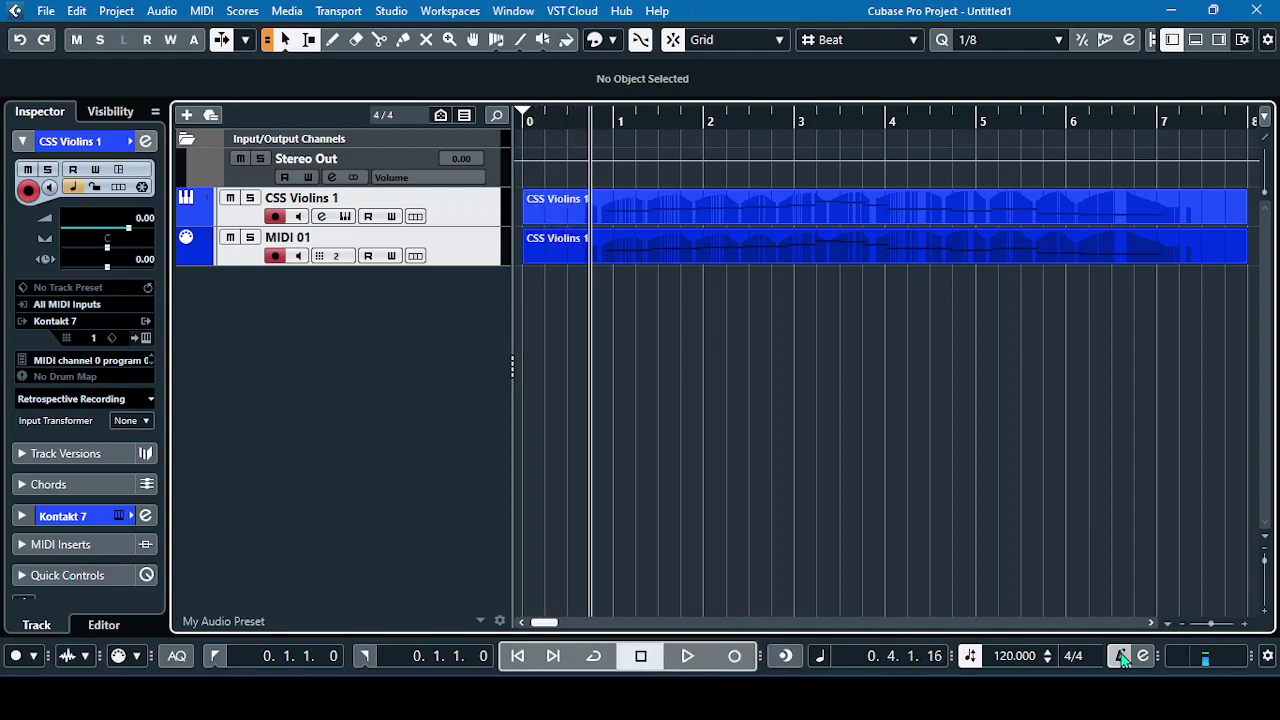
pyautogui.click(517, 656)
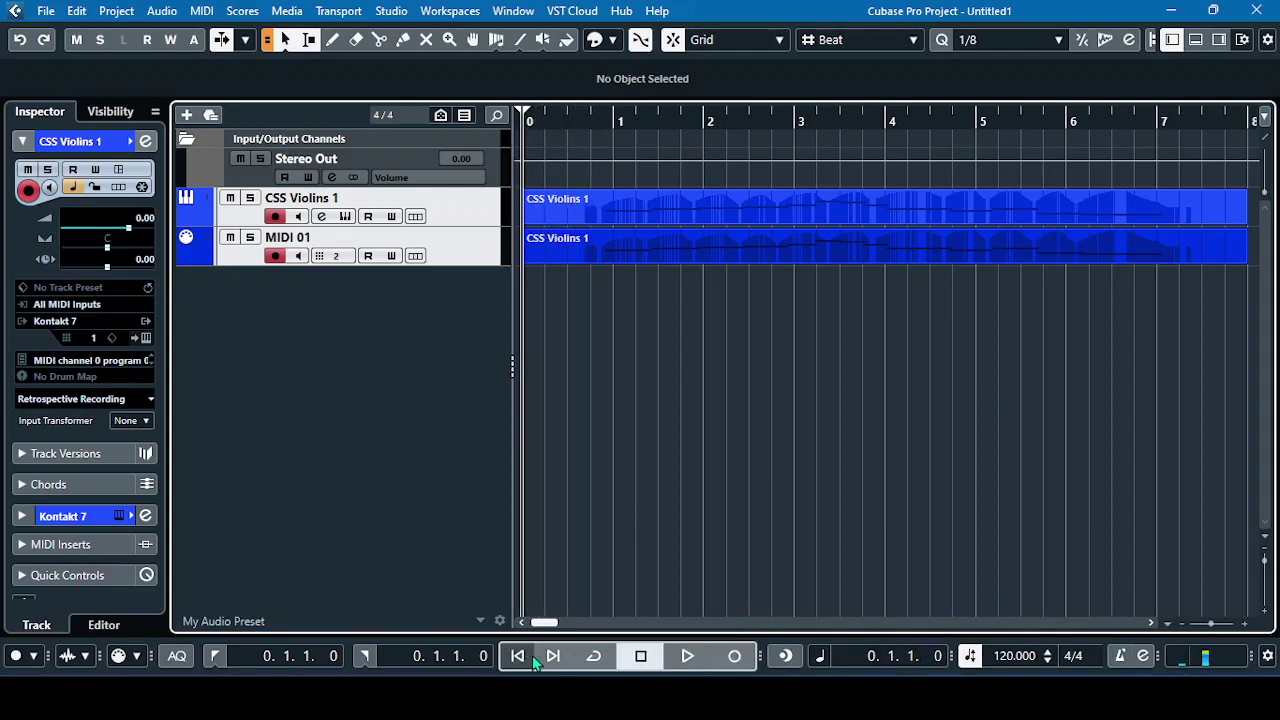
pyautogui.click(688, 656)
pyautogui.hotkey('alt', 'Tab')
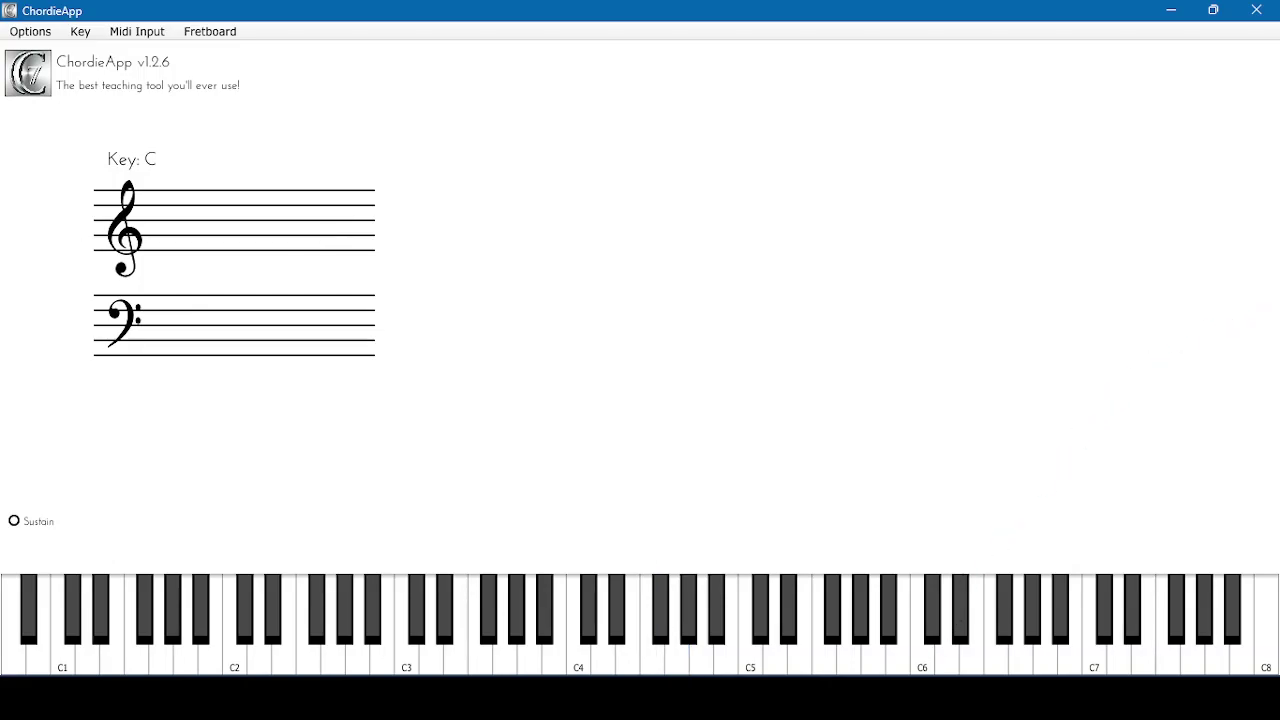
pyautogui.moveTo(900, 698)
pyautogui.click(846, 545)
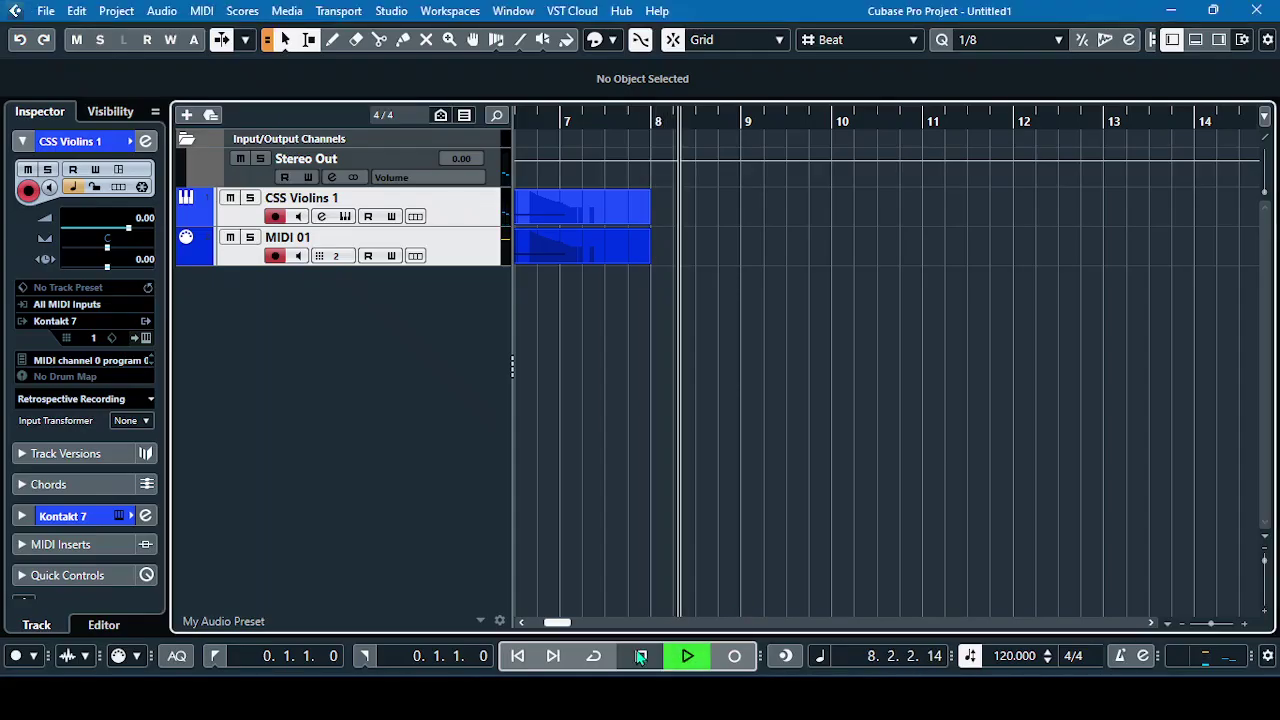
pyautogui.click(517, 655)
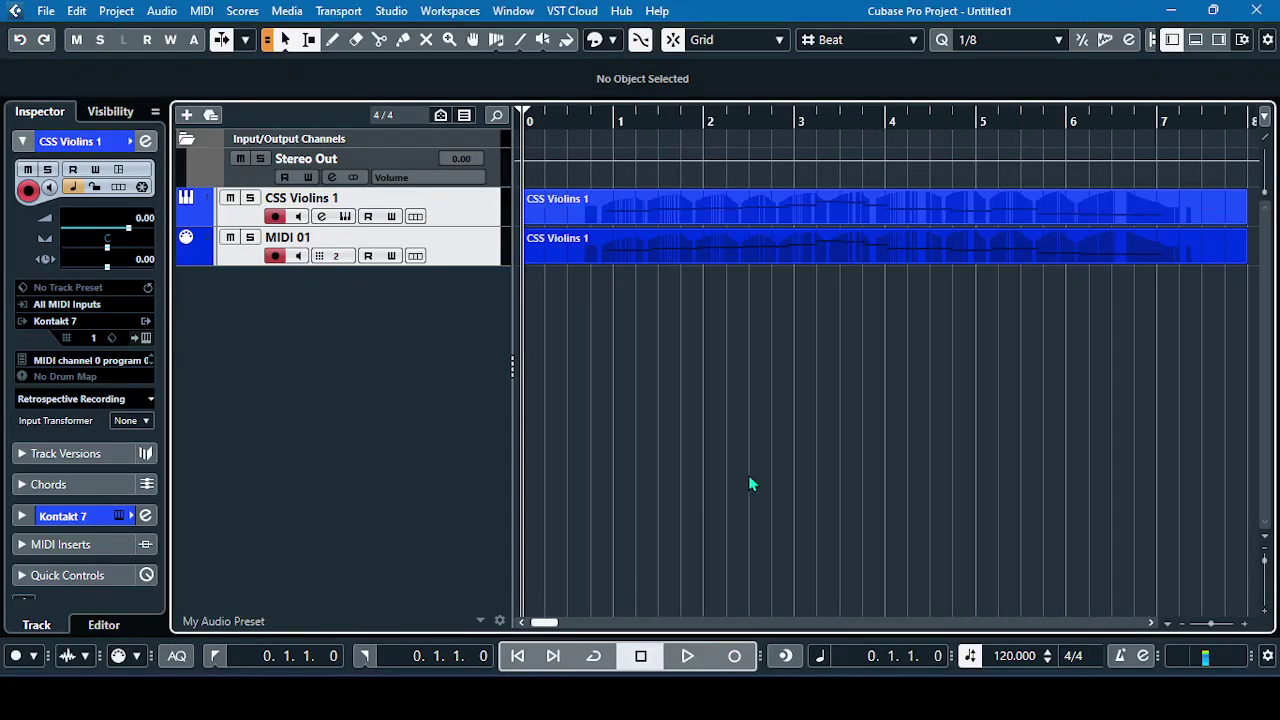